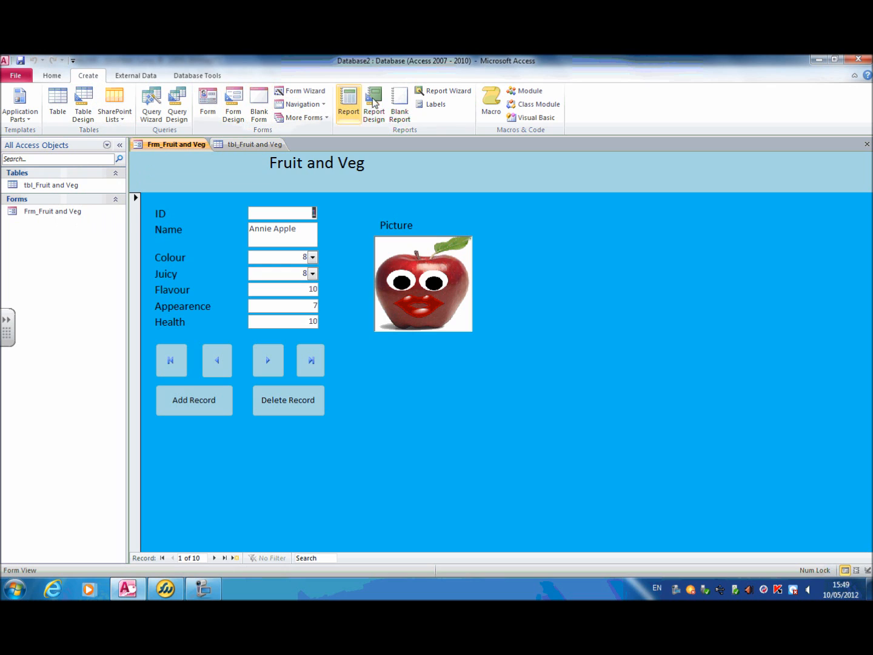
Start a Report Wizard report on tbl_Fruit and Veg that includes every field except ID
{"action": "left_click", "coordinate": [447, 97]}
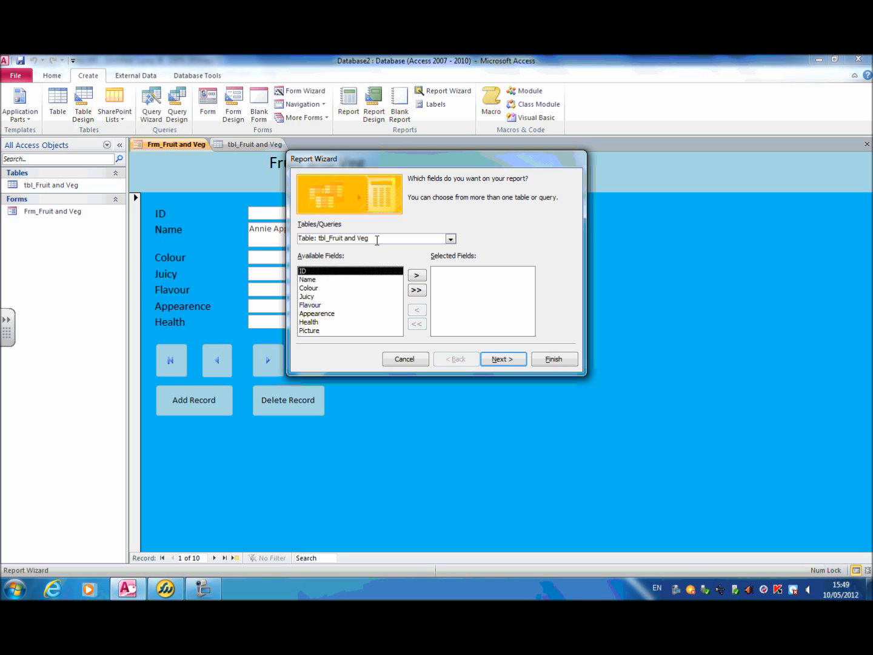
{"action": "left_click", "coordinate": [423, 291]}
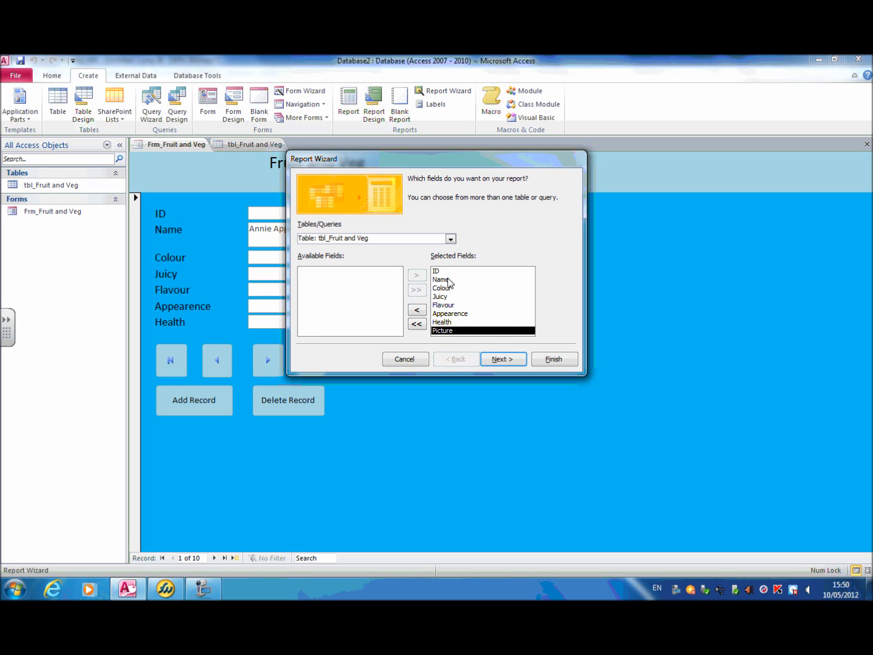
{"action": "left_click", "coordinate": [443, 274]}
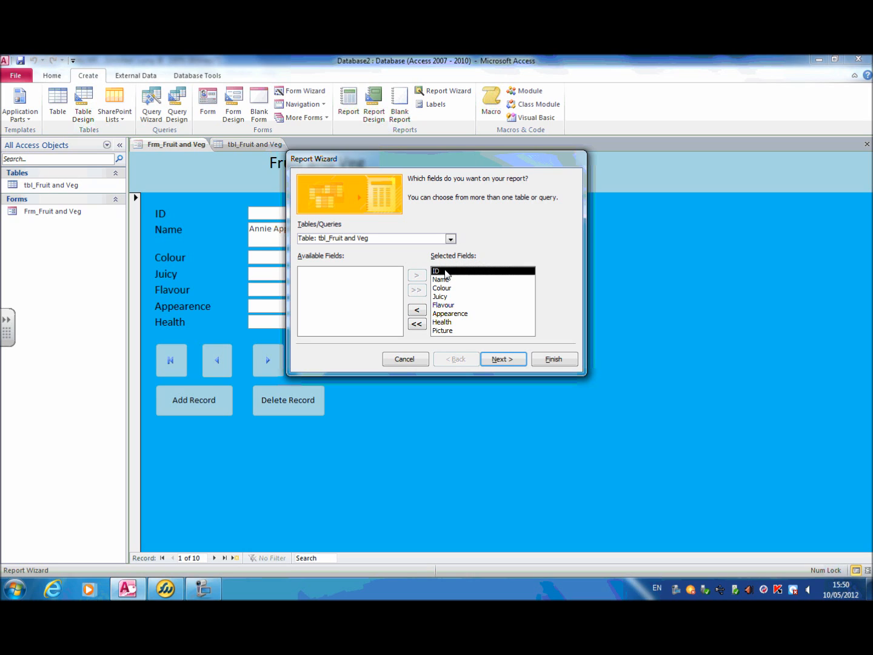
{"action": "left_click", "coordinate": [417, 311]}
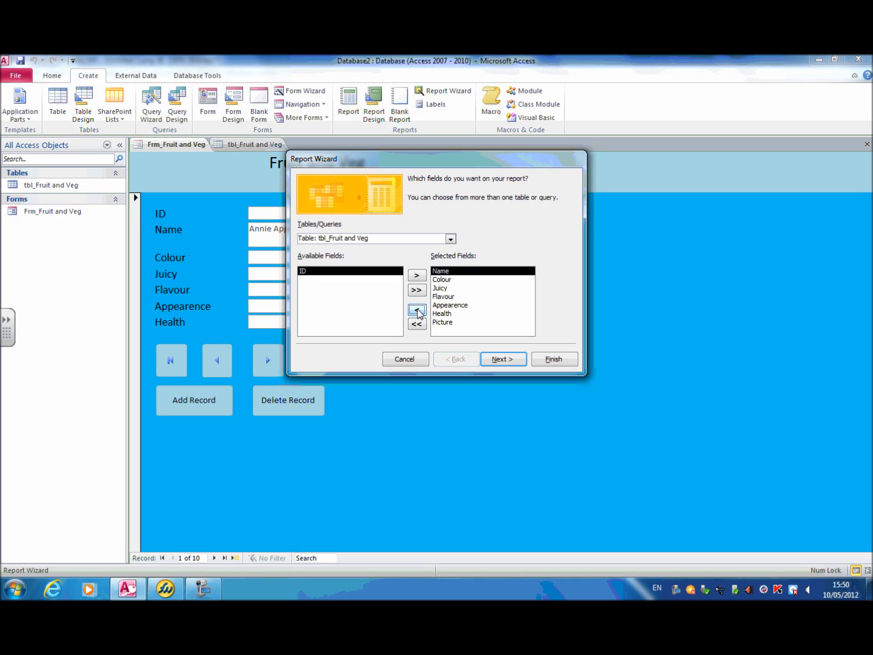
{"action": "left_click", "coordinate": [519, 359]}
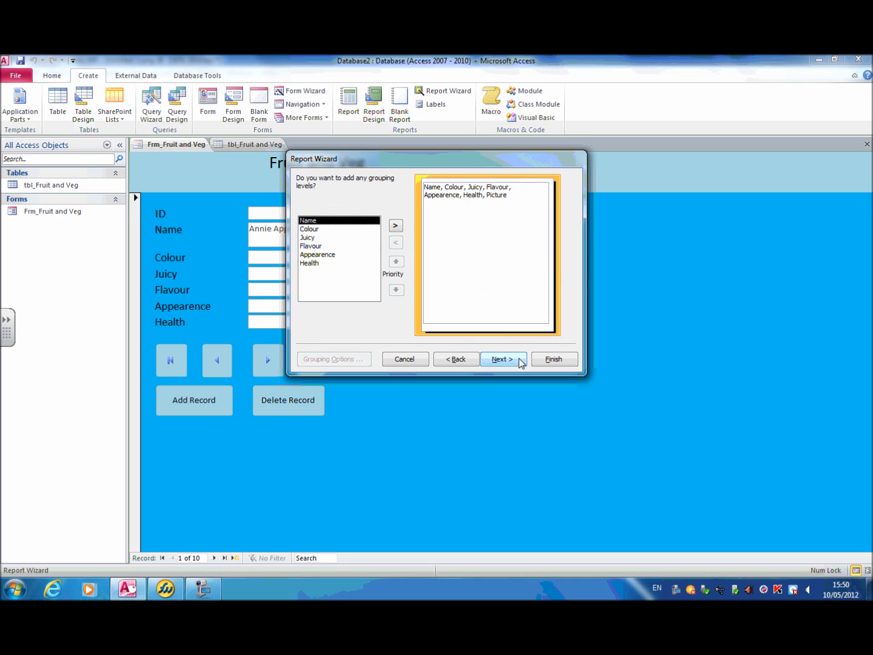
Leave the report without grouping or sorting, and accept the Tabular layout in Portrait orientation
{"action": "left_click", "coordinate": [520, 362]}
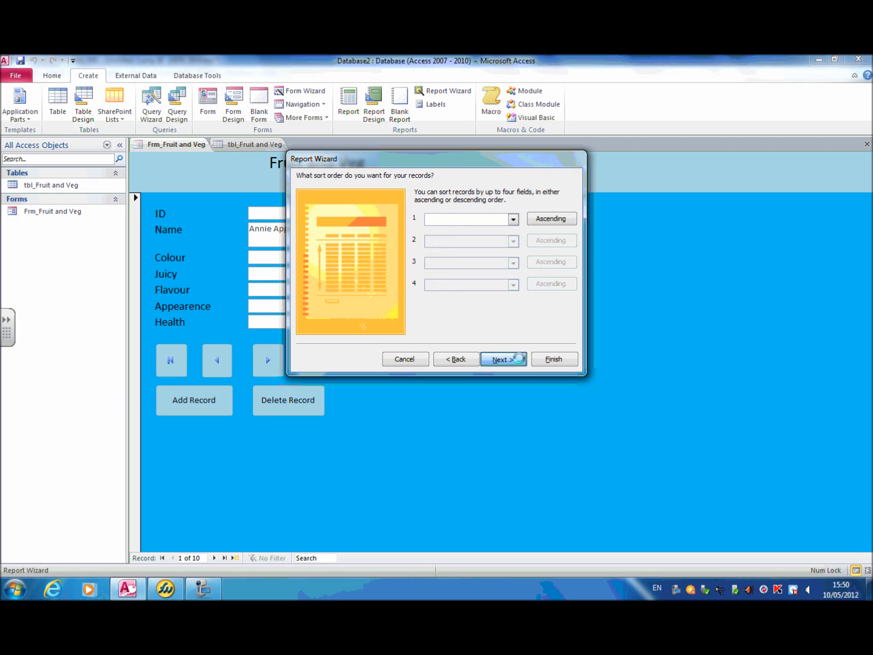
{"action": "left_click", "coordinate": [521, 363]}
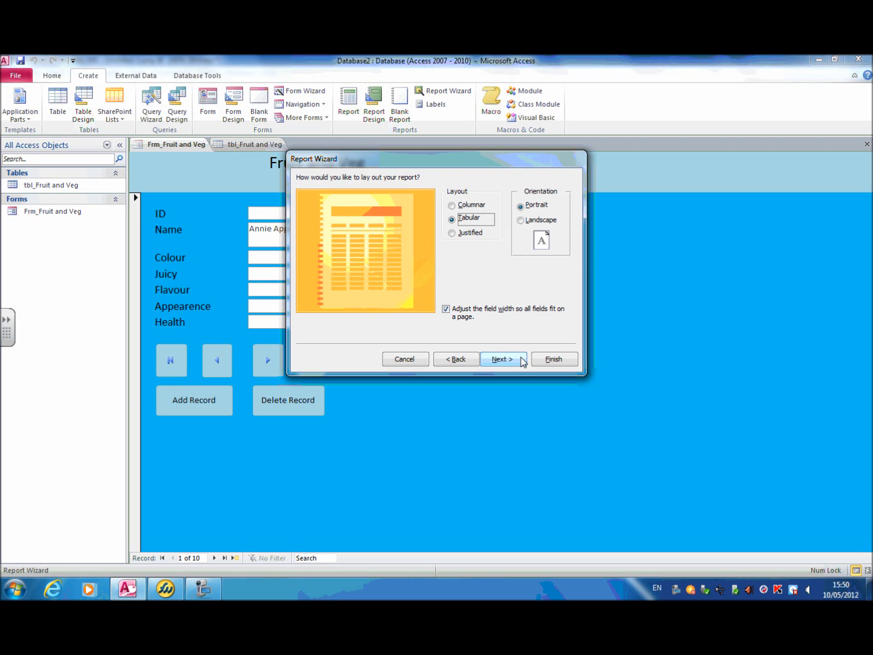
{"action": "left_click", "coordinate": [518, 362]}
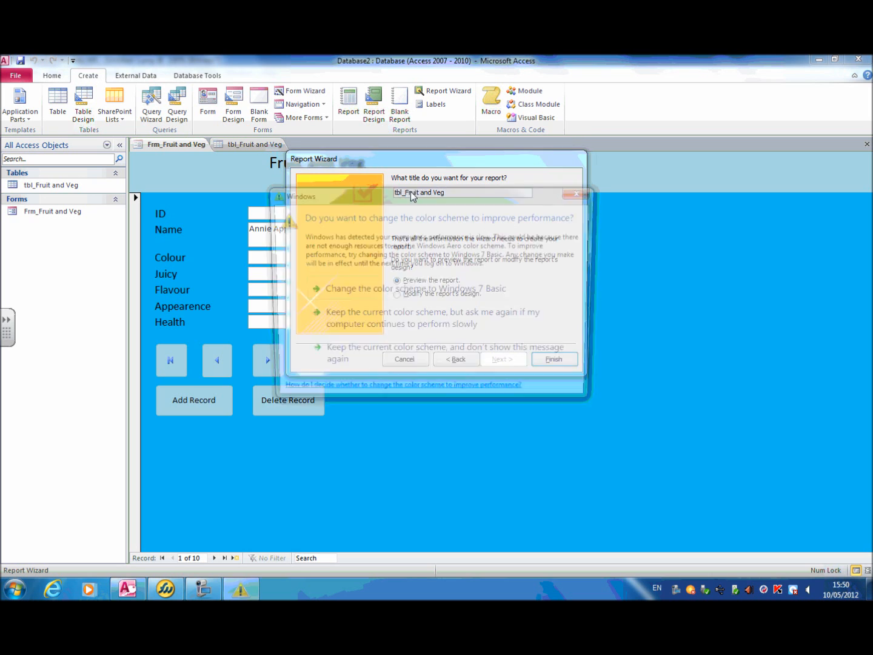
Dismiss the Windows color scheme prompt, title the report rpt_Fruit and Veg, and finish the wizard with a preview
{"action": "left_click", "coordinate": [583, 192]}
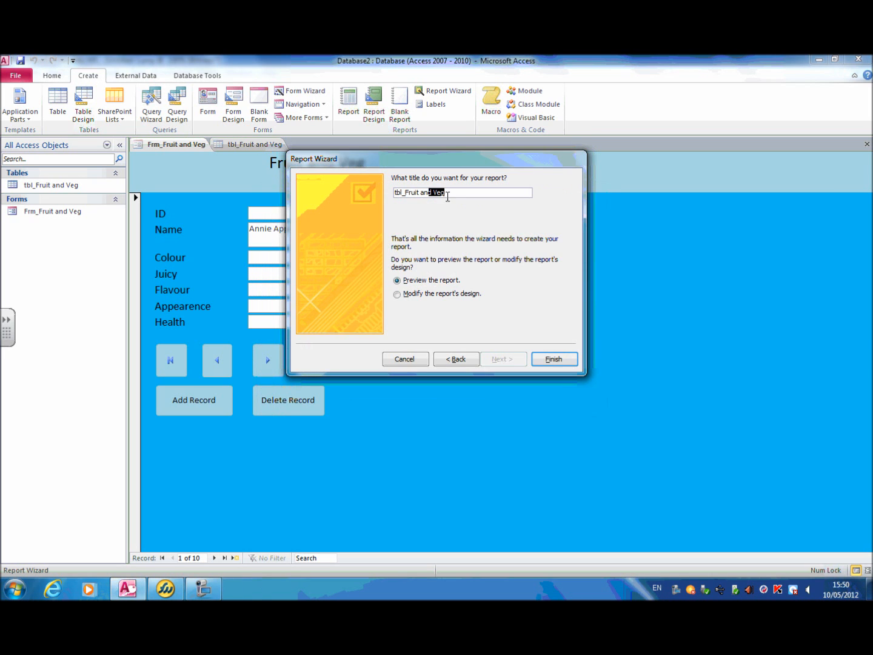
{"action": "left_click_drag", "start_coordinate": [448, 193], "coordinate": [396, 193]}
{"action": "key", "text": "BackSpace"}
{"action": "type", "text": "rpt_Fruit and Veg"}
{"action": "left_click", "coordinate": [557, 358]}
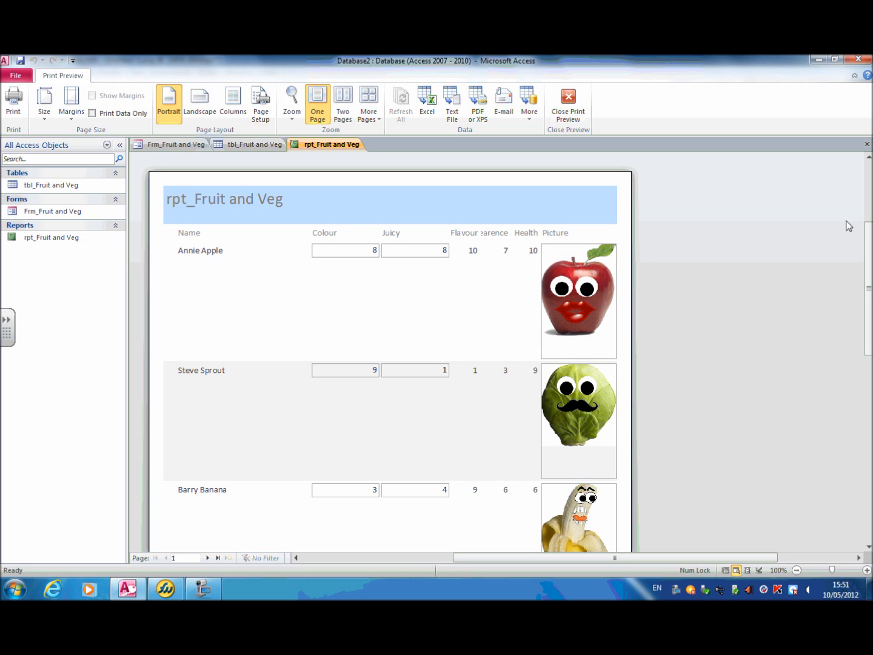
Switch the rpt_Fruit and Veg report from print preview to Design View
{"action": "left_click_drag", "start_coordinate": [868, 238], "coordinate": [867, 239]}
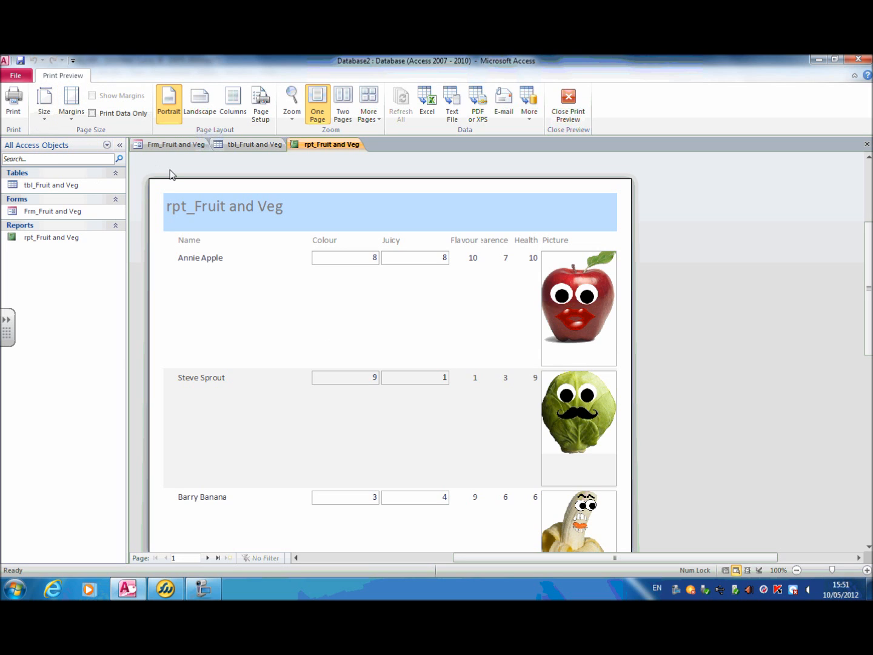
{"action": "left_click", "coordinate": [58, 242]}
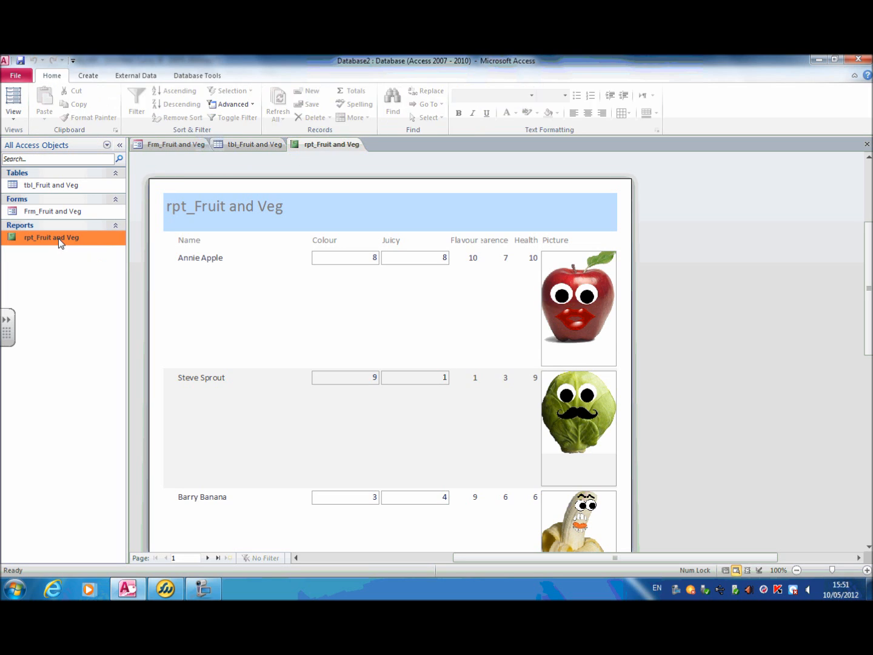
{"action": "double_click", "coordinate": [58, 238]}
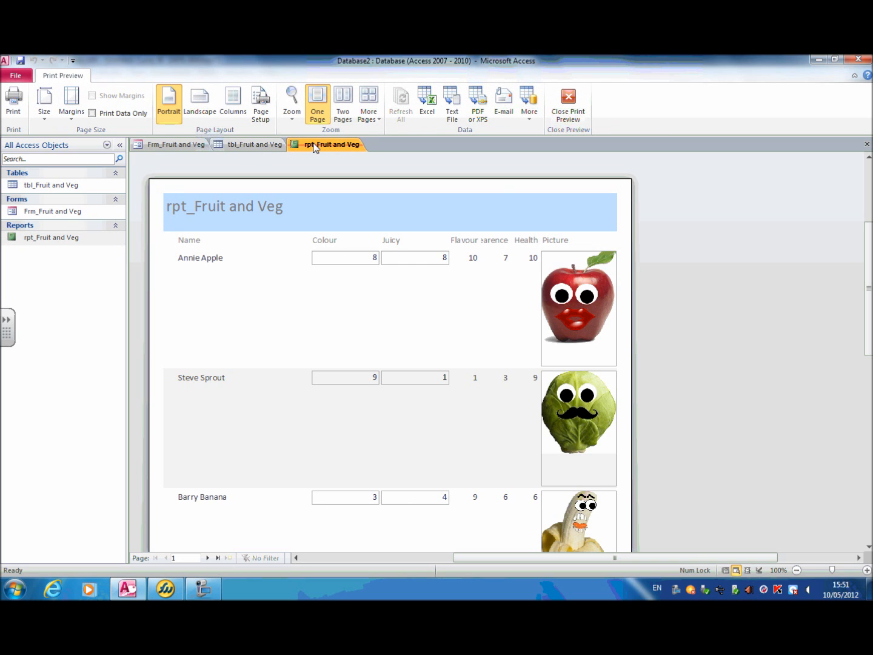
{"action": "left_click", "coordinate": [65, 237]}
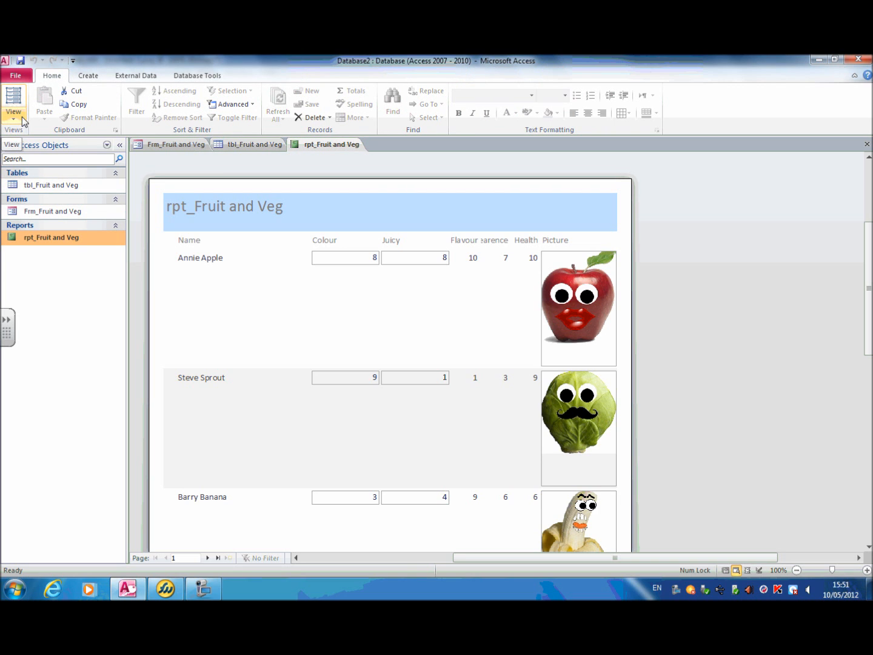
{"action": "left_click", "coordinate": [23, 120]}
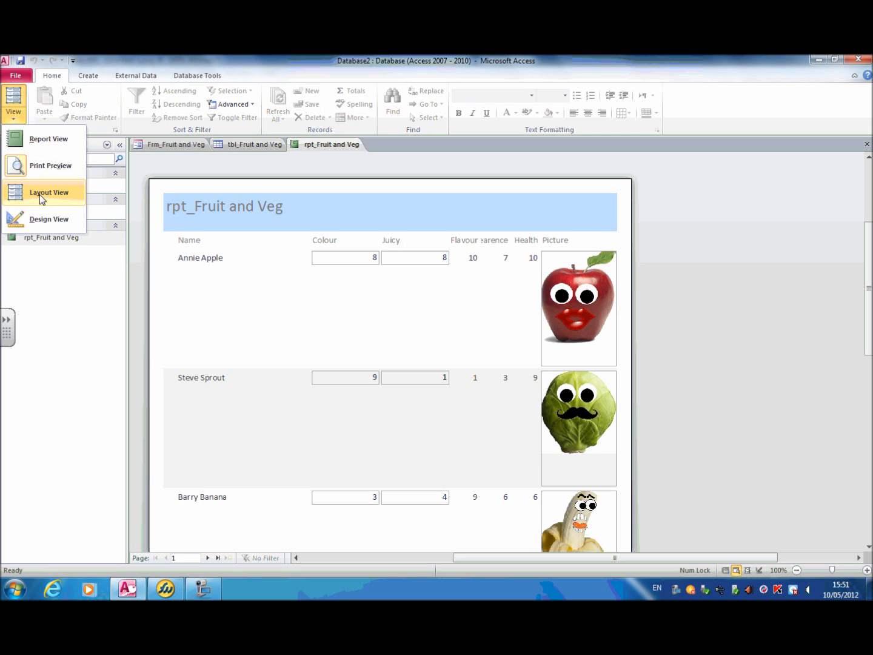
{"action": "left_click", "coordinate": [74, 221]}
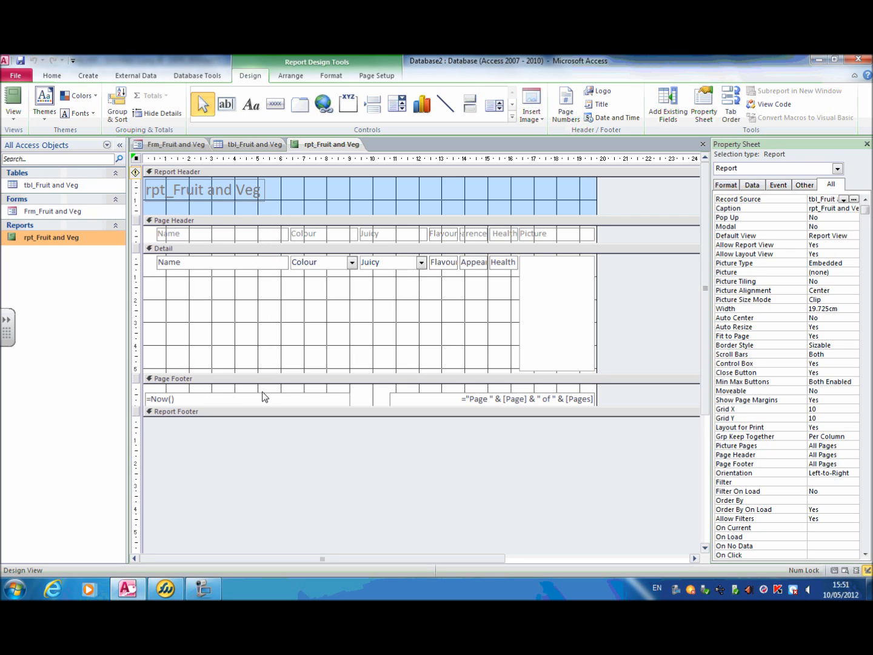
Delete the title label from the Report Header and collapse that section to no height
{"action": "left_click", "coordinate": [261, 188]}
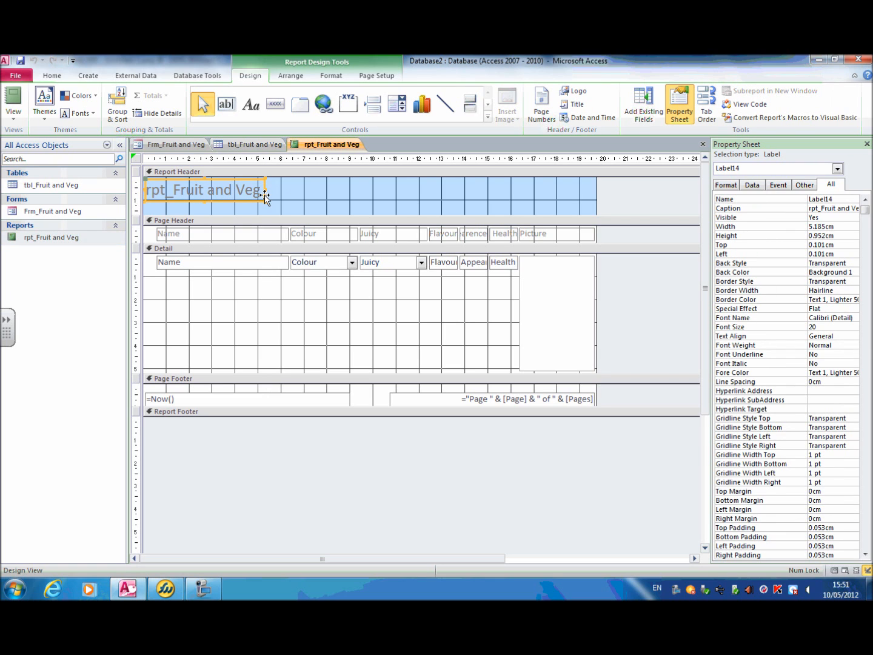
{"action": "right_click", "coordinate": [265, 196]}
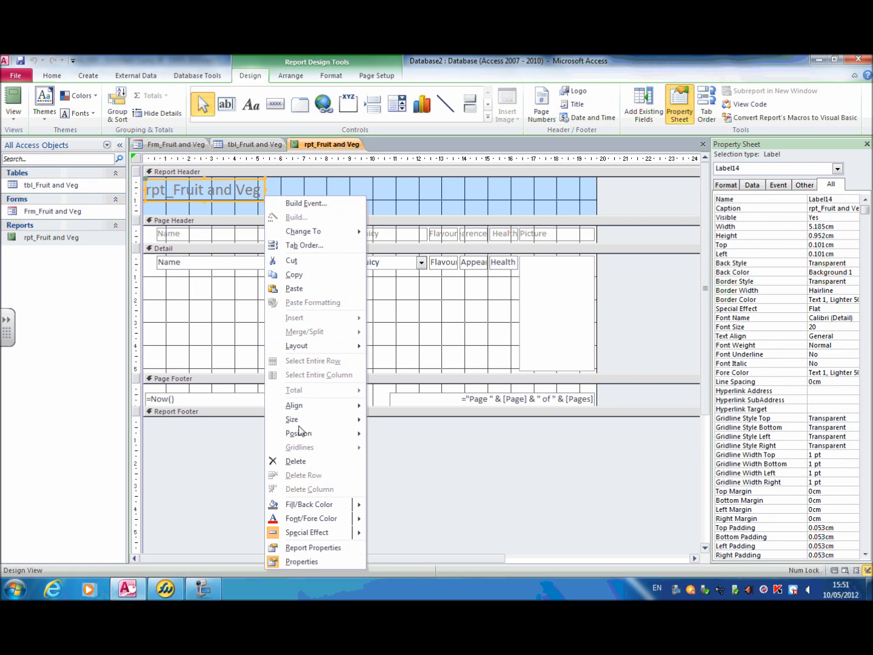
{"action": "left_click", "coordinate": [298, 463]}
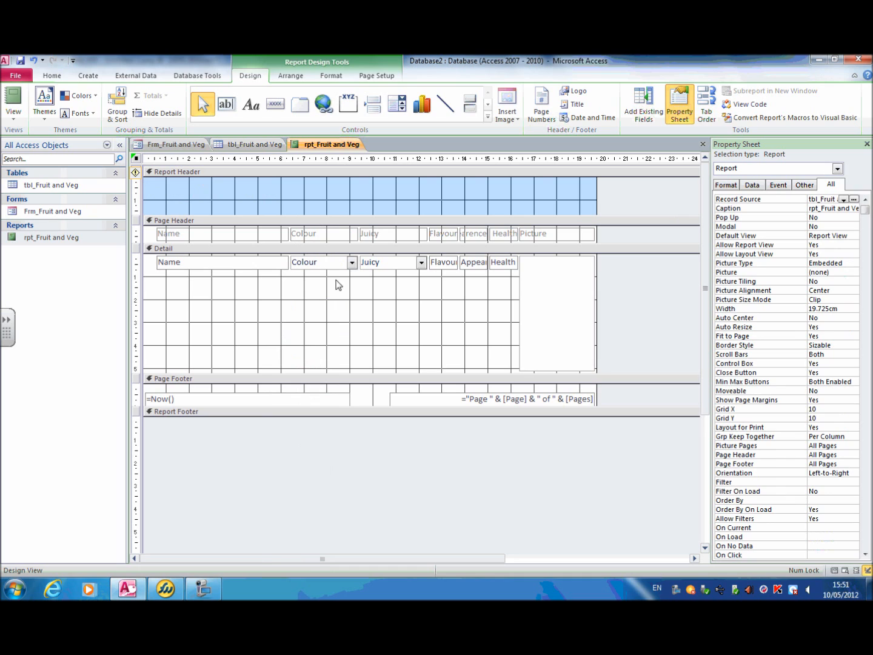
{"action": "left_click_drag", "start_coordinate": [355, 215], "coordinate": [358, 176]}
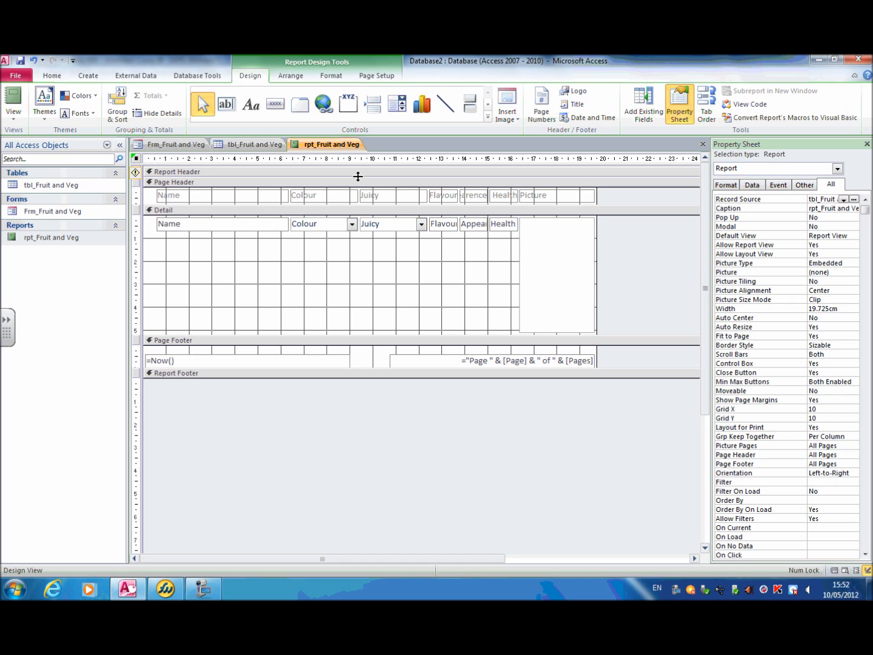
Delete the date and page number text boxes from the Page Footer and collapse that section
{"action": "left_click", "coordinate": [289, 358]}
{"action": "right_click", "coordinate": [288, 357]}
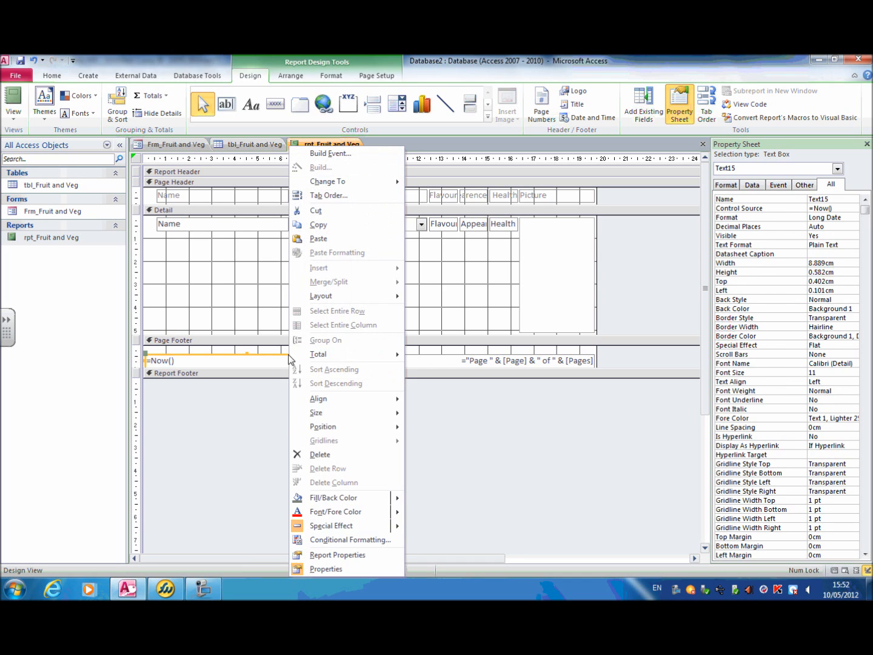
{"action": "left_click", "coordinate": [330, 453]}
{"action": "left_click", "coordinate": [394, 359]}
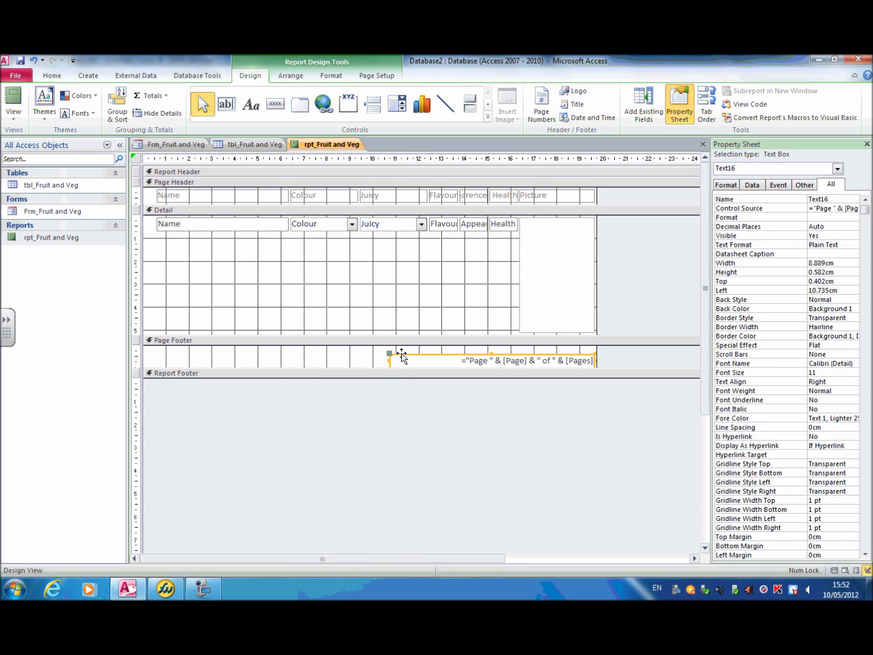
{"action": "right_click", "coordinate": [395, 357]}
{"action": "left_click", "coordinate": [436, 453]}
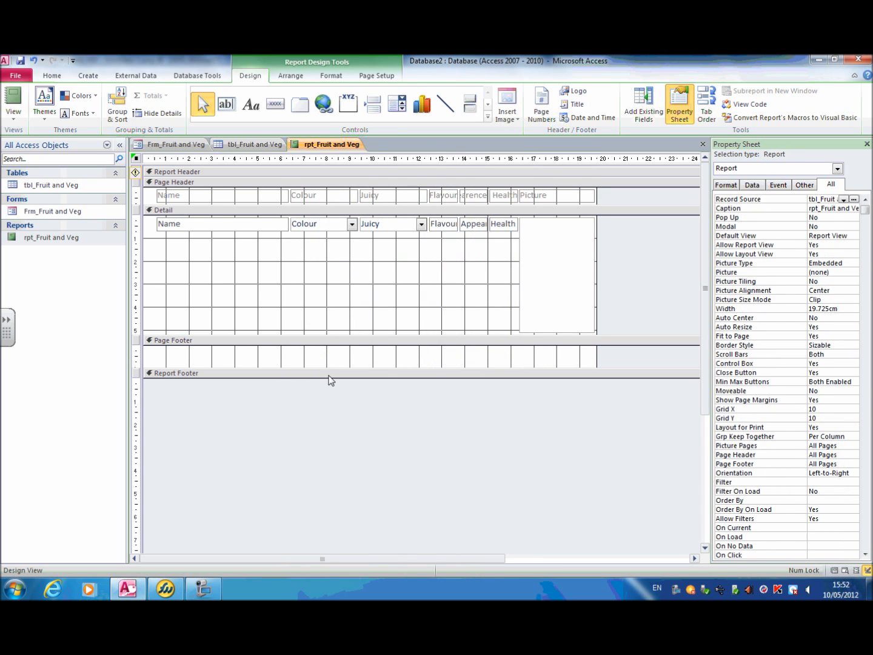
{"action": "left_click_drag", "start_coordinate": [328, 369], "coordinate": [327, 346]}
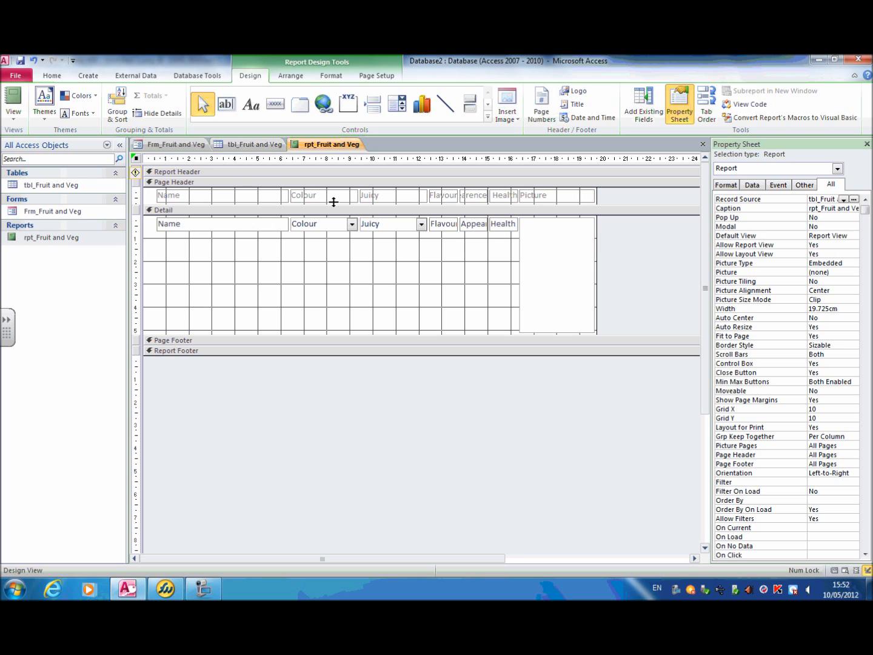
Extend the Detail section to about 10.6 cm high and move the Name through Health field controls together to near its bottom
{"action": "left_click_drag", "start_coordinate": [355, 335], "coordinate": [347, 460]}
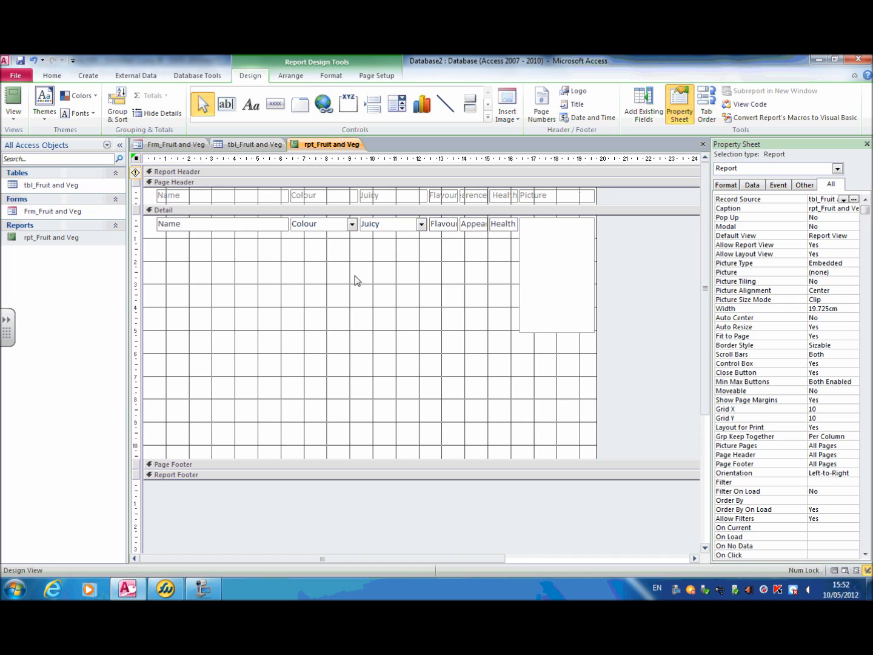
{"action": "left_click", "coordinate": [270, 226]}
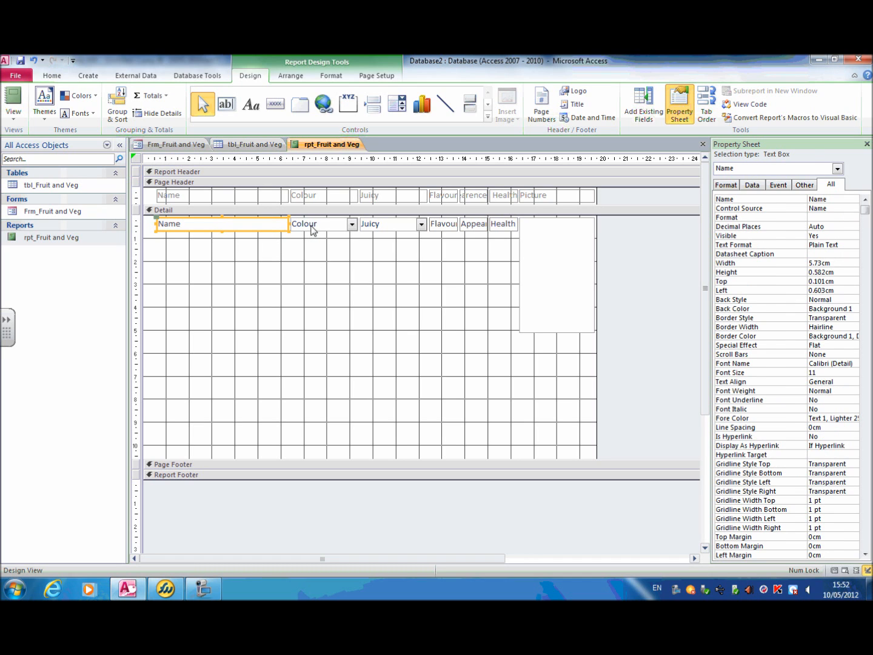
{"action": "left_click", "coordinate": [313, 229], "text": "shift"}
{"action": "left_click", "coordinate": [385, 229], "text": "shift"}
{"action": "left_click", "coordinate": [444, 231], "text": "shift"}
{"action": "left_click", "coordinate": [474, 227], "text": "shift"}
{"action": "left_click", "coordinate": [499, 227], "text": "shift"}
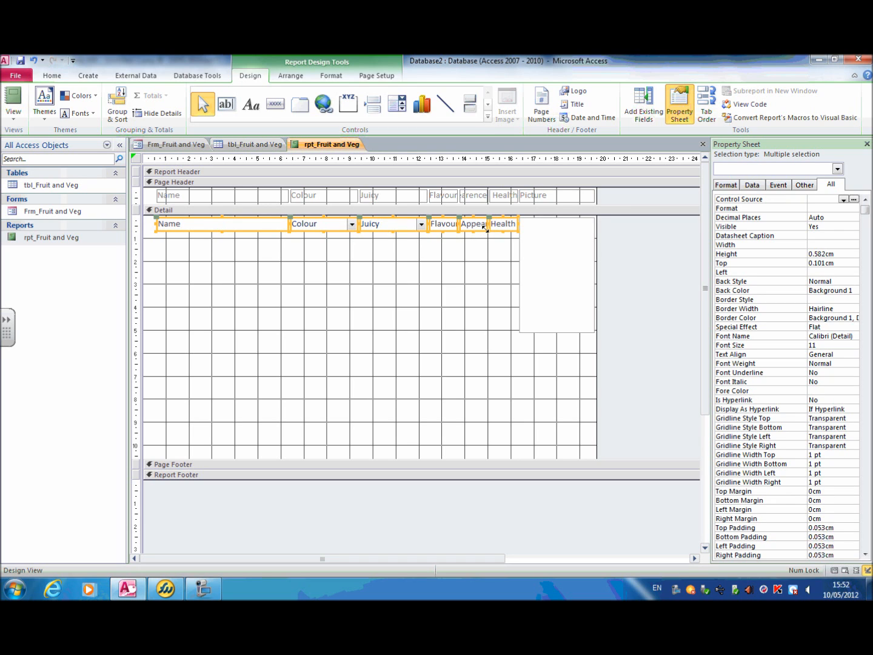
{"action": "left_click_drag", "start_coordinate": [483, 231], "coordinate": [488, 425]}
{"action": "left_click", "coordinate": [412, 373]}
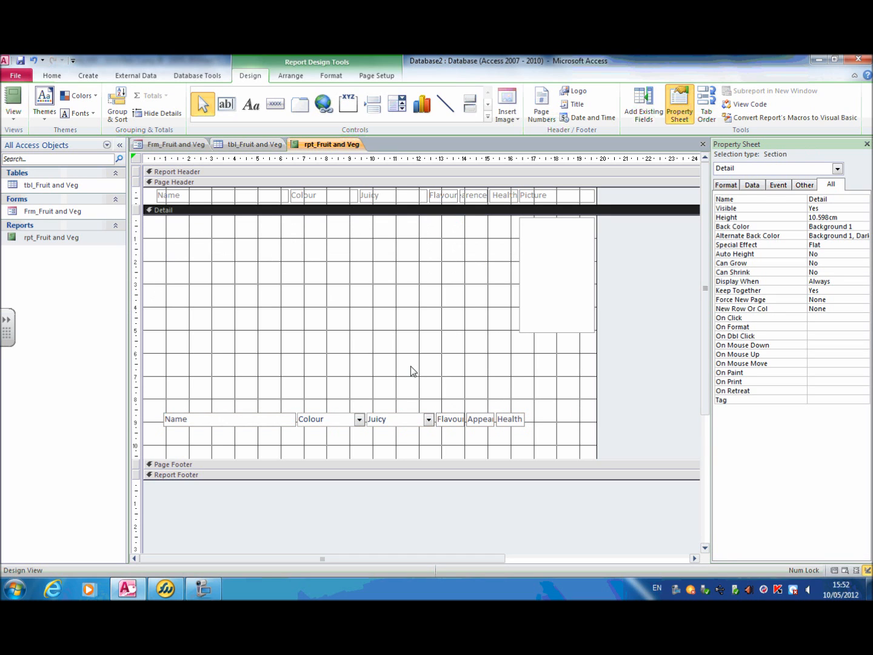
Move all seven Page Header labels together into the Detail section, about 6.7 cm from its top, above the field controls
{"action": "left_click", "coordinate": [258, 198]}
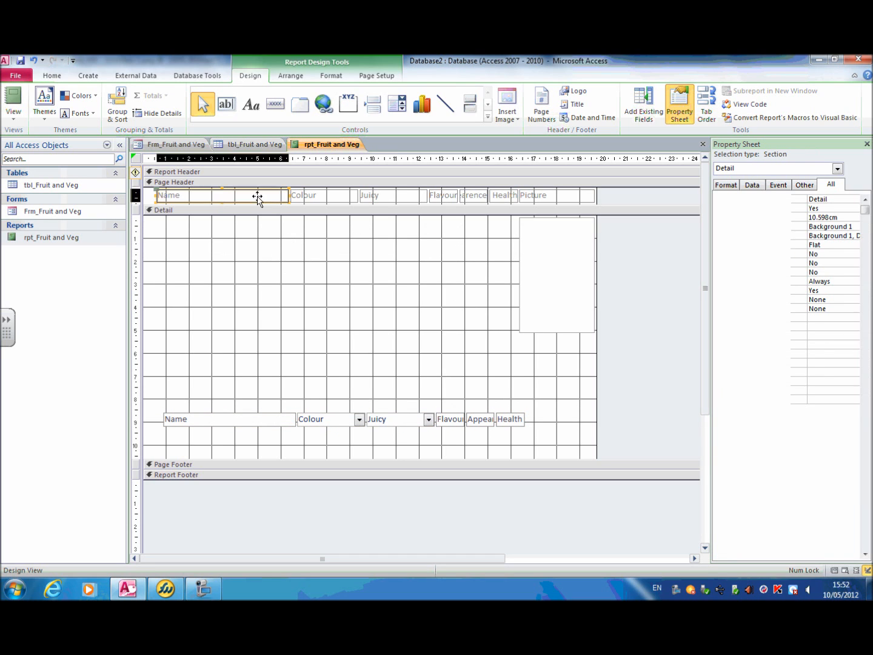
{"action": "left_click", "coordinate": [303, 200], "text": "shift"}
{"action": "left_click", "coordinate": [368, 200], "text": "shift"}
{"action": "left_click", "coordinate": [438, 202], "text": "shift"}
{"action": "left_click", "coordinate": [484, 203], "text": "shift"}
{"action": "left_click", "coordinate": [505, 200], "text": "shift"}
{"action": "left_click", "coordinate": [526, 198], "text": "shift"}
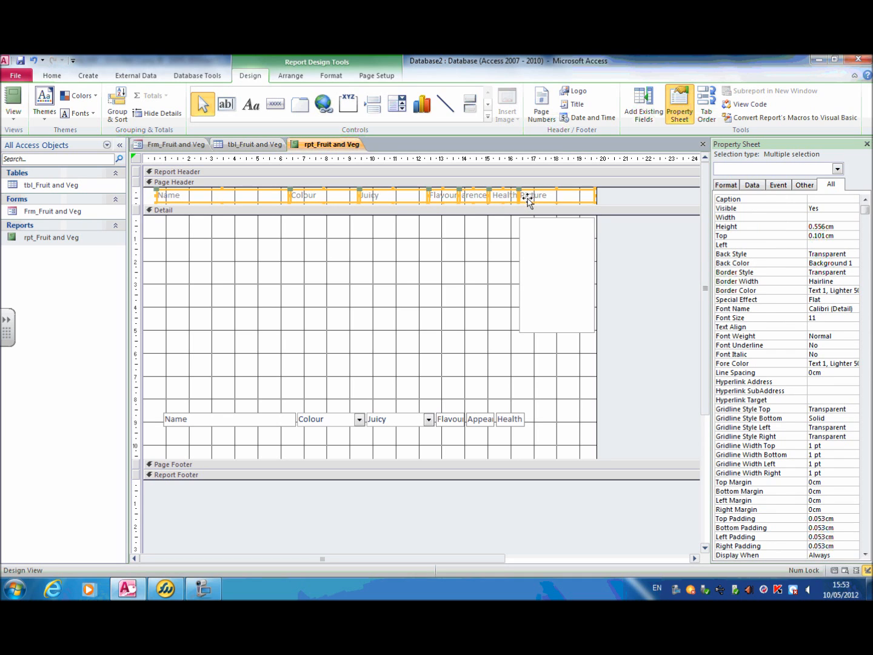
{"action": "left_click_drag", "start_coordinate": [527, 200], "coordinate": [522, 381]}
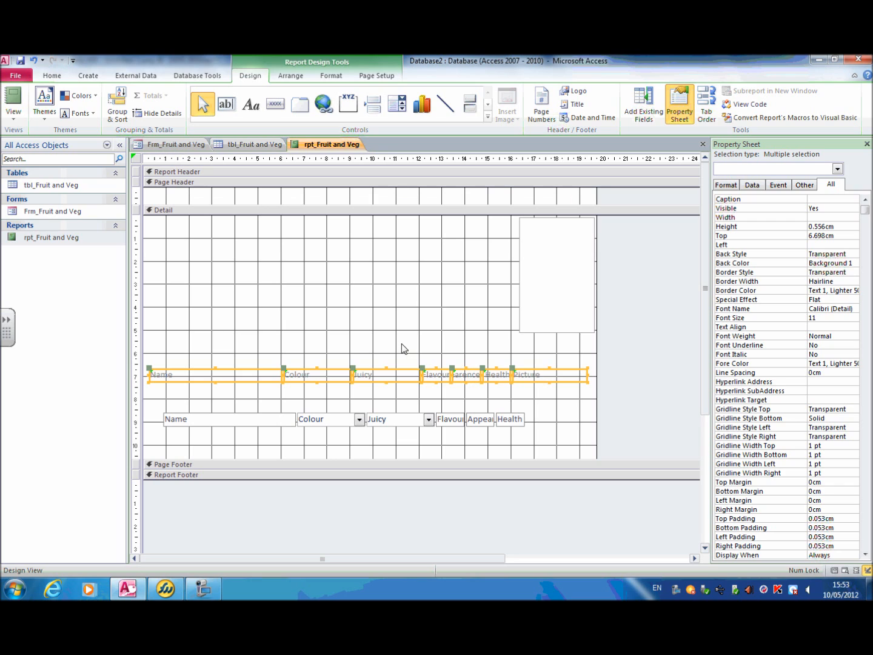
{"action": "left_click", "coordinate": [396, 363]}
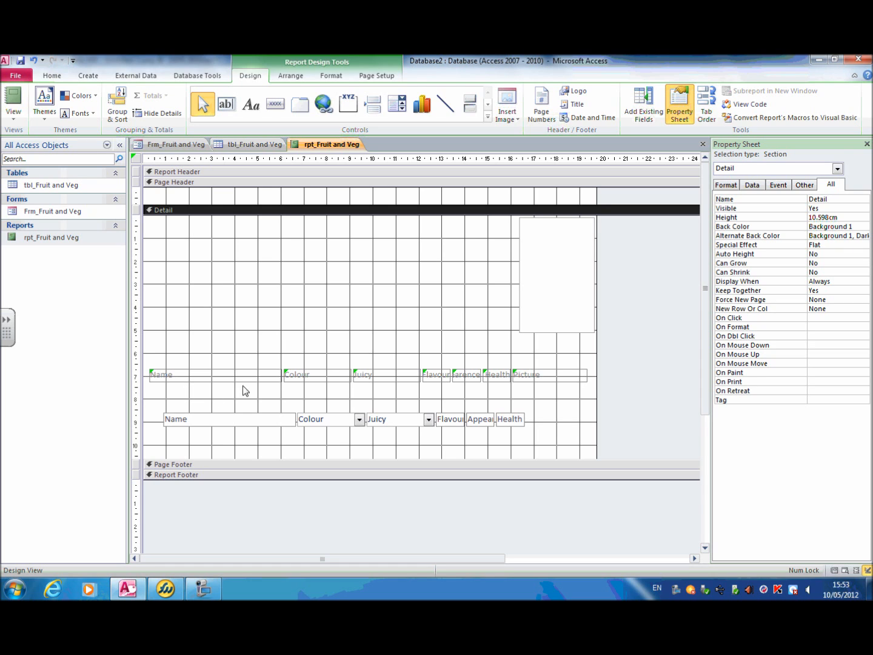
Move the Picture frame to about 5 cm from the Detail section's left edge and resize it to about 3.2 by 3.4 cm
{"action": "left_click", "coordinate": [527, 293]}
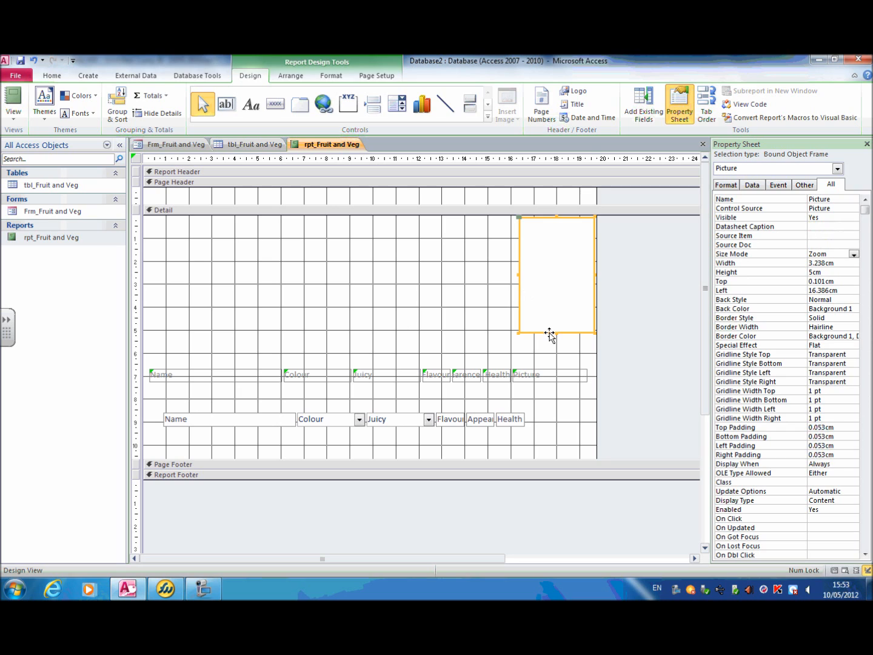
{"action": "left_click_drag", "start_coordinate": [549, 335], "coordinate": [288, 339]}
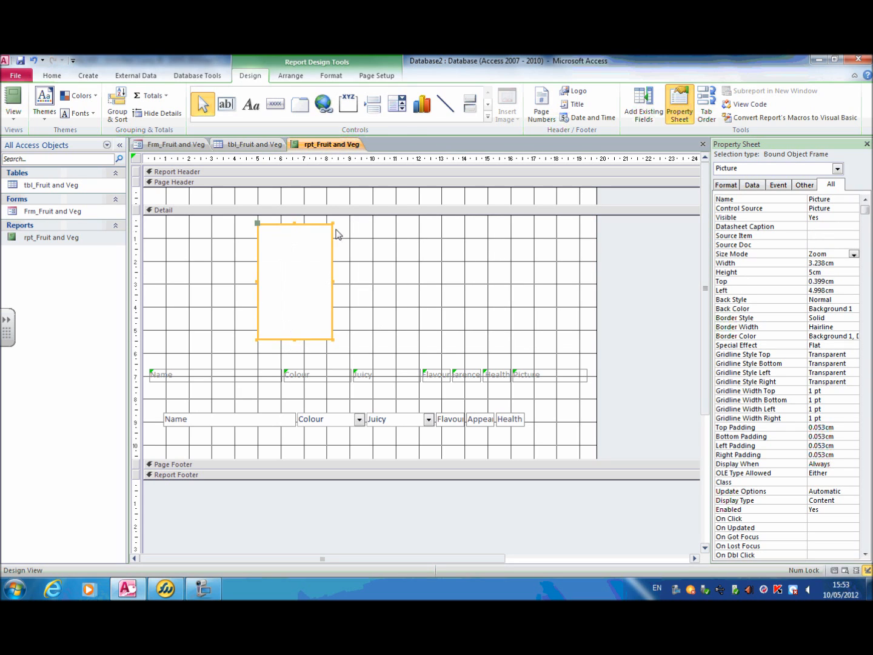
{"action": "left_click_drag", "start_coordinate": [332, 224], "coordinate": [334, 263]}
{"action": "left_click_drag", "start_coordinate": [316, 340], "coordinate": [316, 327]}
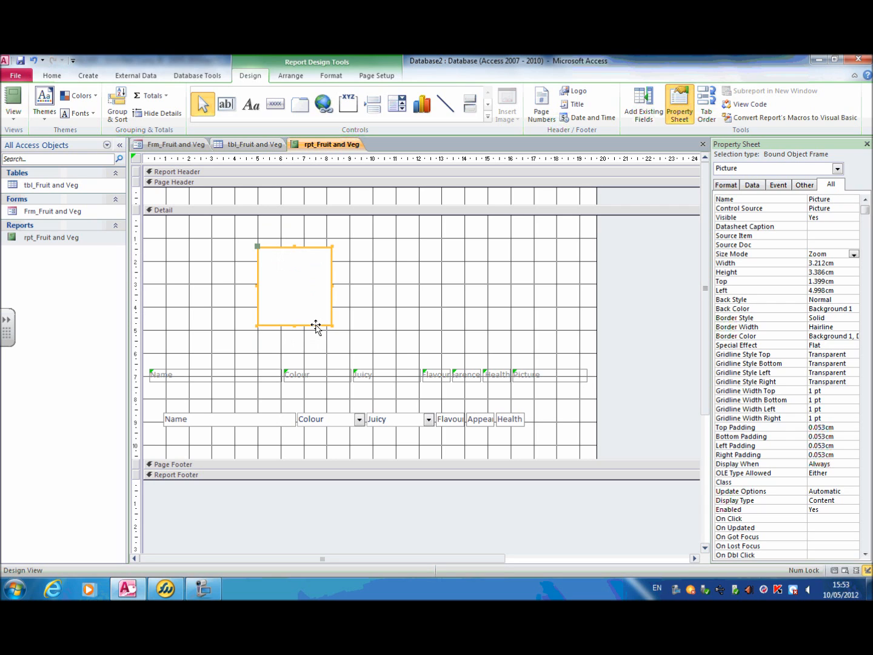
Delete the Picture label and the Name label from the Detail section
{"action": "left_click", "coordinate": [388, 318]}
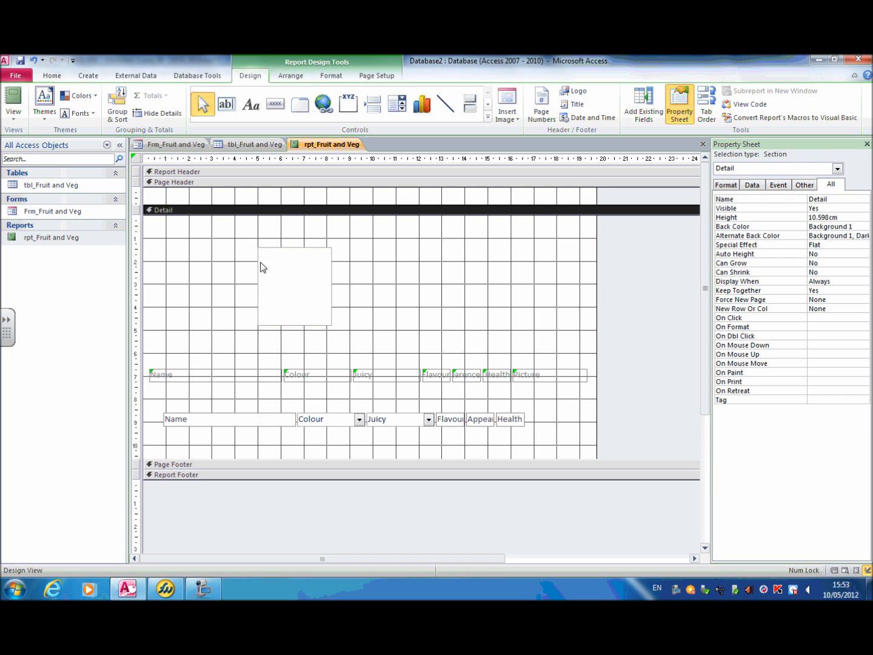
{"action": "left_click", "coordinate": [532, 374]}
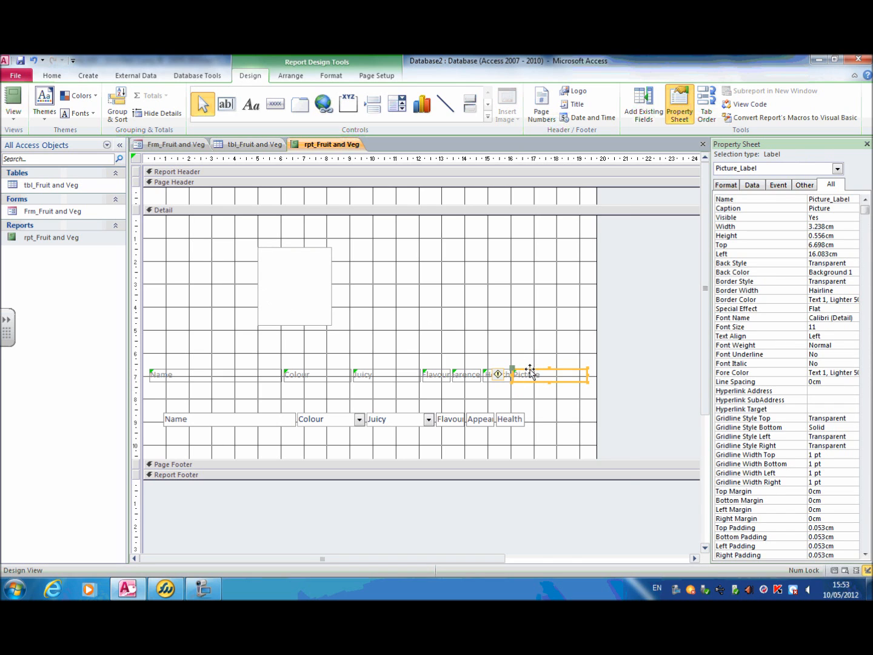
{"action": "right_click", "coordinate": [531, 374]}
{"action": "left_click", "coordinate": [565, 467]}
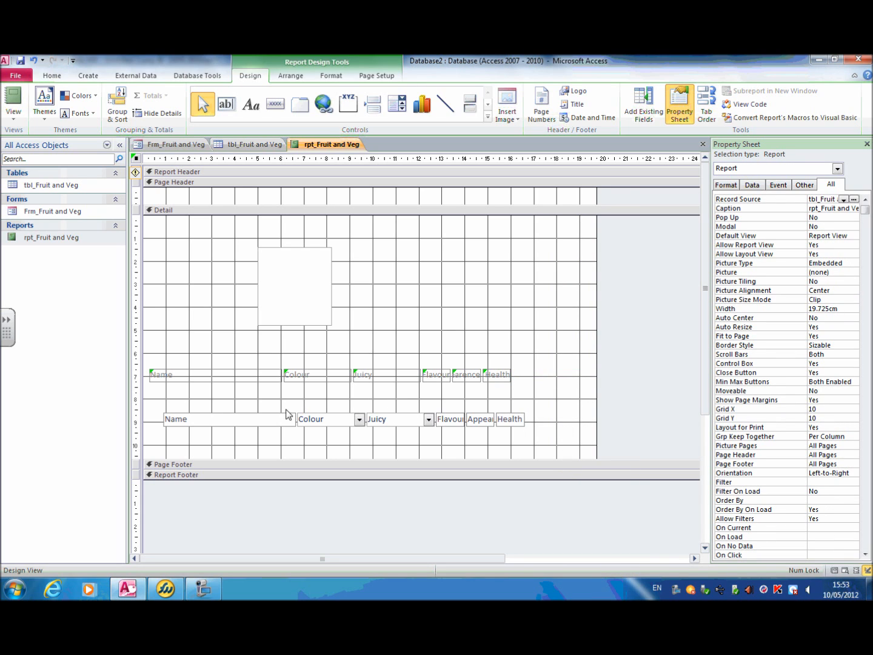
{"action": "left_click", "coordinate": [213, 378]}
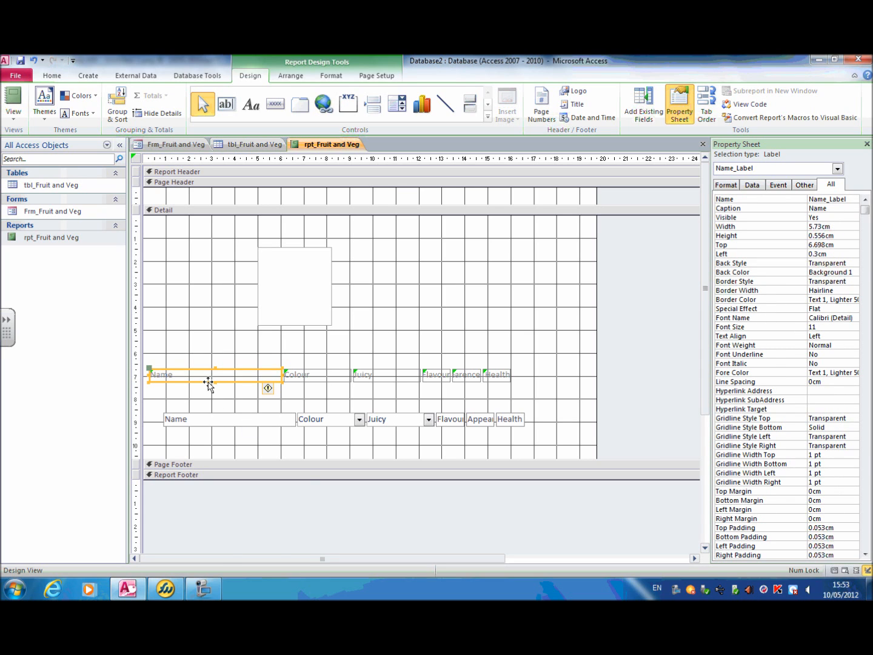
{"action": "right_click", "coordinate": [208, 382]}
{"action": "left_click", "coordinate": [234, 468]}
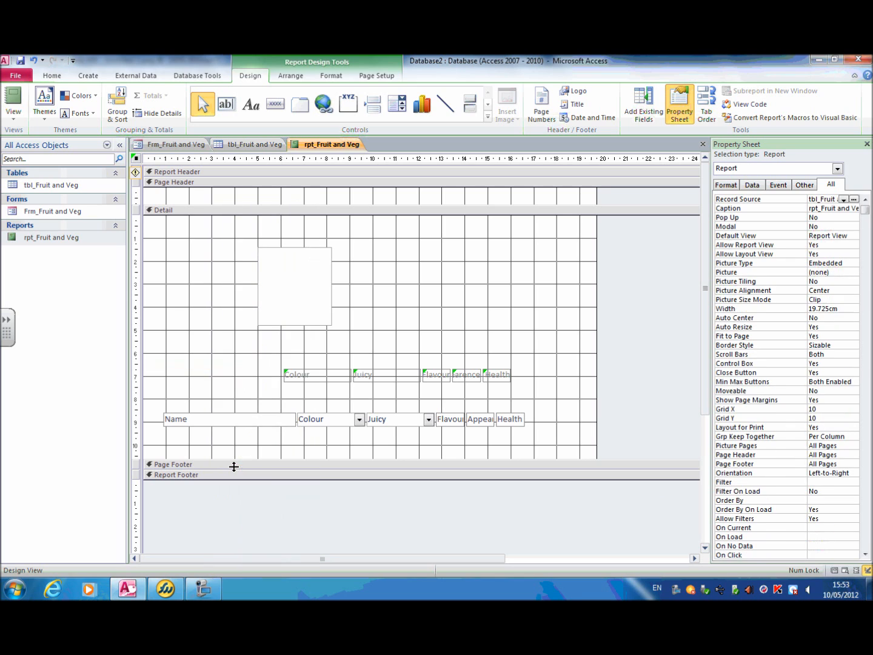
Move the Name field directly beneath the Picture frame, about 4.3 cm from the left edge, and narrow it to about 4.4 cm
{"action": "left_click", "coordinate": [241, 425]}
{"action": "left_click_drag", "start_coordinate": [242, 428], "coordinate": [303, 345]}
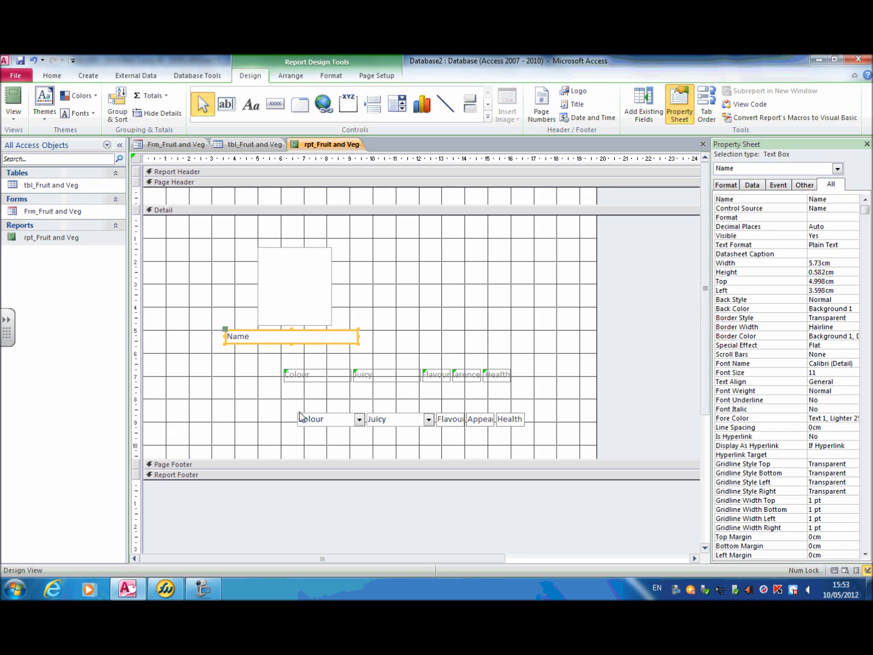
{"action": "left_click", "coordinate": [353, 336]}
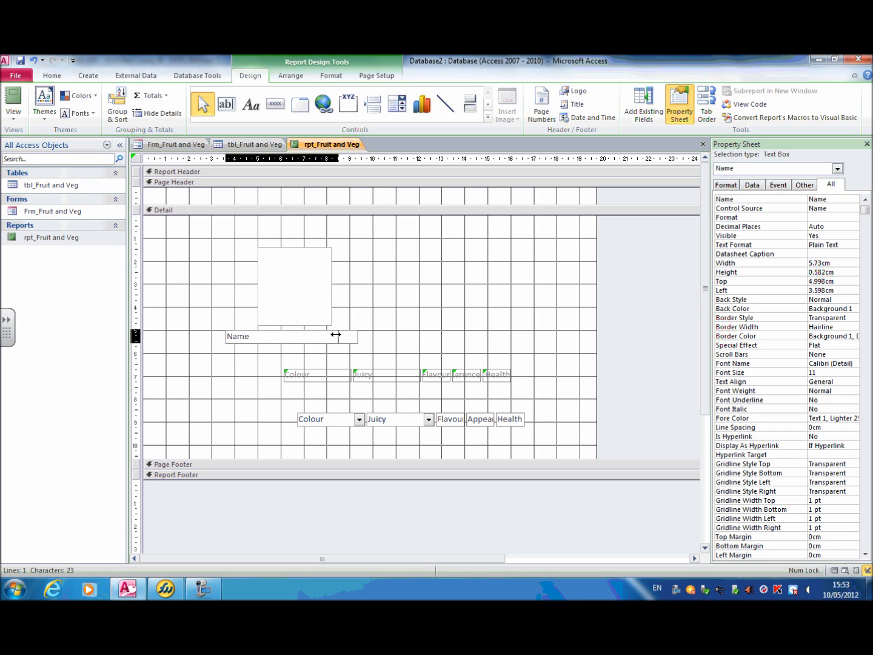
{"action": "left_click_drag", "start_coordinate": [328, 335], "coordinate": [322, 345]}
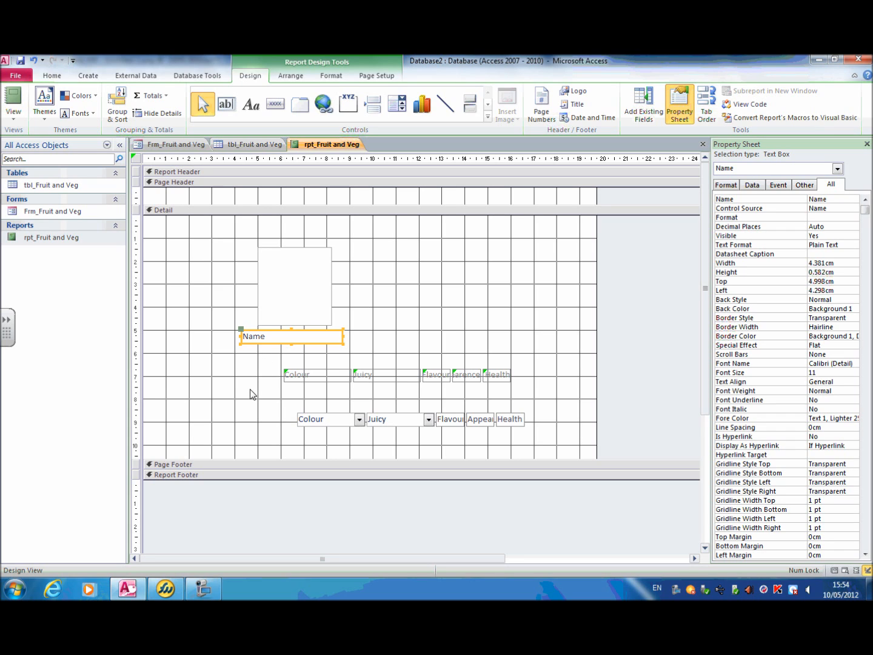
Stack the Colour, Juicy and Flavour labels beneath the Name field, about 4 cm from the left edge, with Flavour about 2.9 cm wide
{"action": "left_click", "coordinate": [306, 377]}
{"action": "left_click_drag", "start_coordinate": [321, 380], "coordinate": [273, 359]}
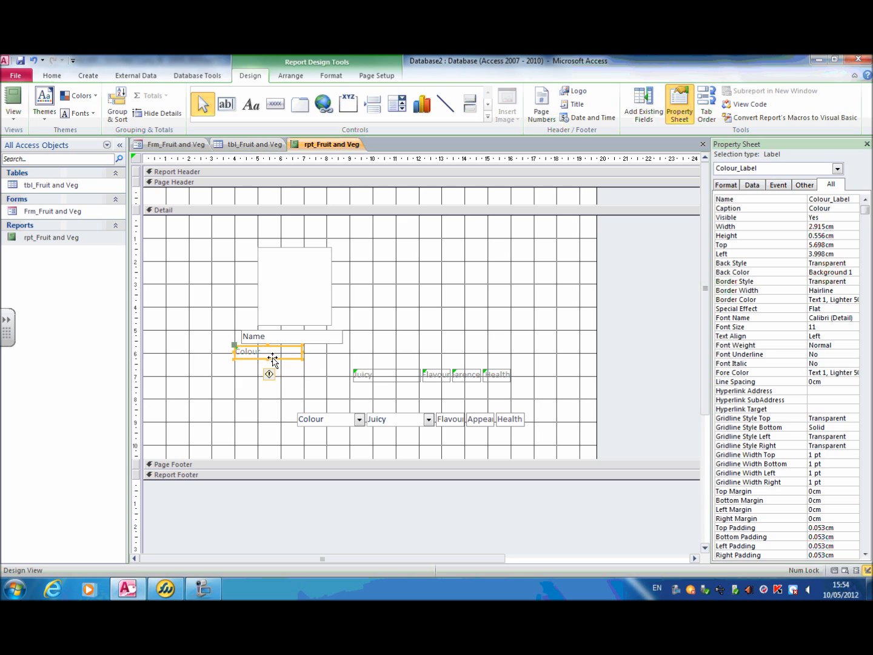
{"action": "left_click", "coordinate": [373, 375]}
{"action": "left_click_drag", "start_coordinate": [374, 377], "coordinate": [281, 374]}
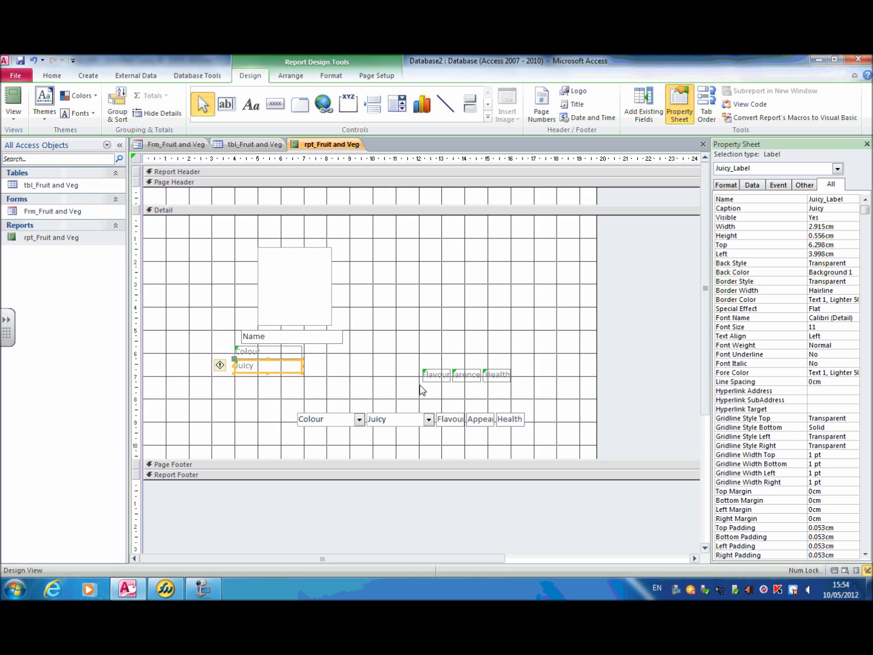
{"action": "left_click", "coordinate": [429, 375]}
{"action": "left_click_drag", "start_coordinate": [438, 377], "coordinate": [303, 390]}
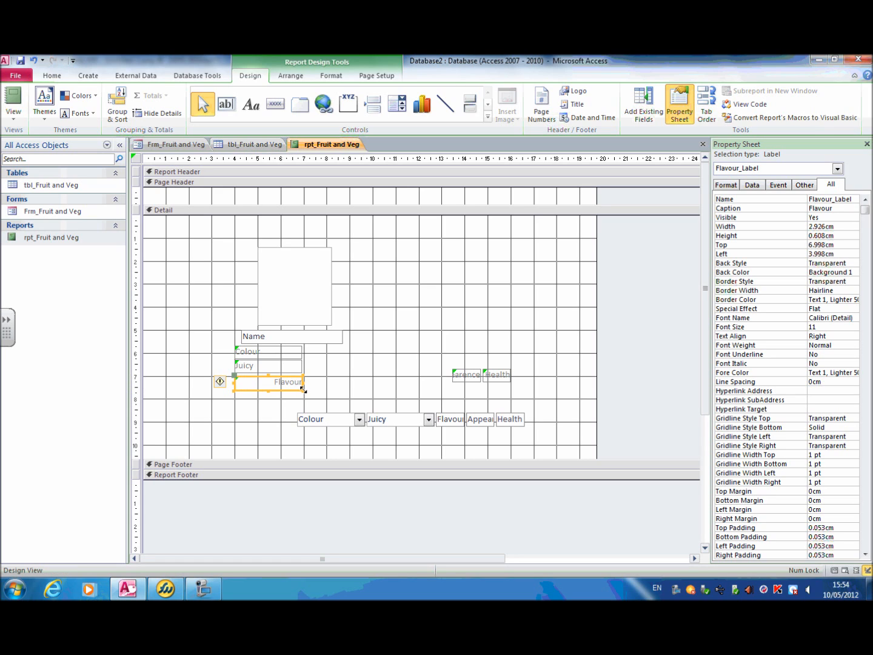
Place the Appearence and Health labels below the Flavour label, about 4 cm from the left edge, and widen both to about 2.9 cm
{"action": "left_click", "coordinate": [466, 377]}
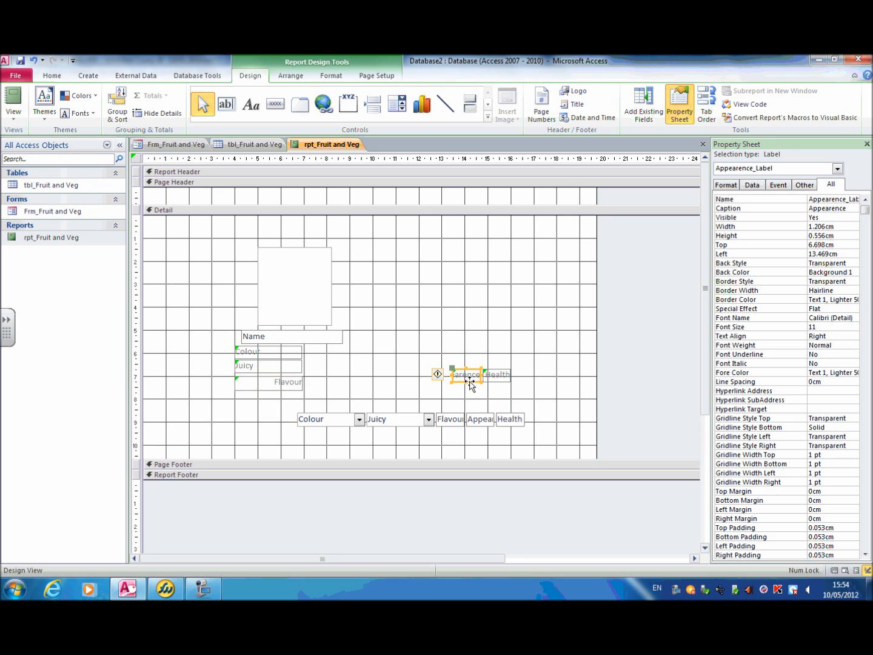
{"action": "left_click_drag", "start_coordinate": [471, 382], "coordinate": [252, 405]}
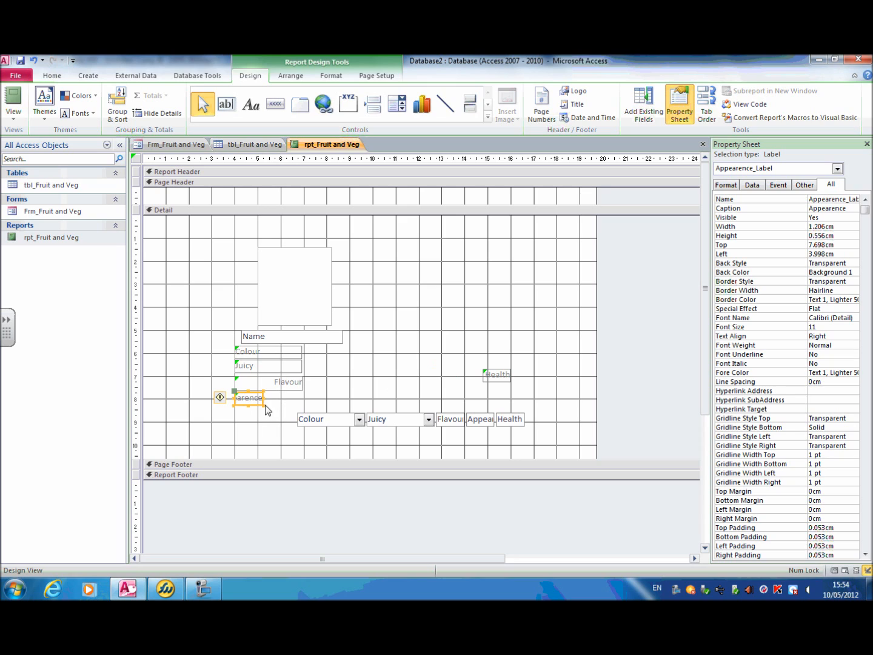
{"action": "left_click_drag", "start_coordinate": [264, 405], "coordinate": [303, 405]}
{"action": "left_click", "coordinate": [332, 403]}
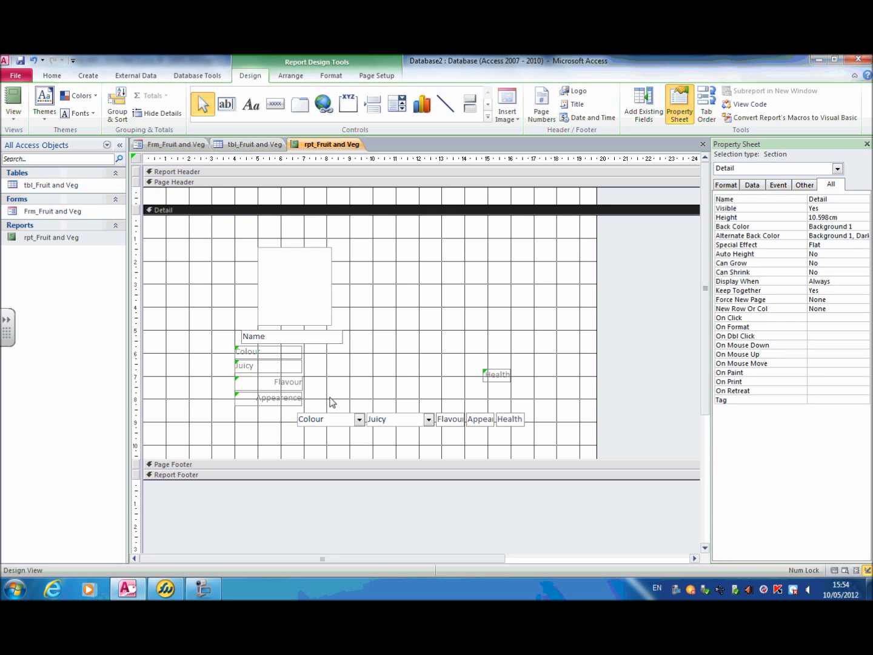
{"action": "left_click_drag", "start_coordinate": [500, 387], "coordinate": [252, 424]}
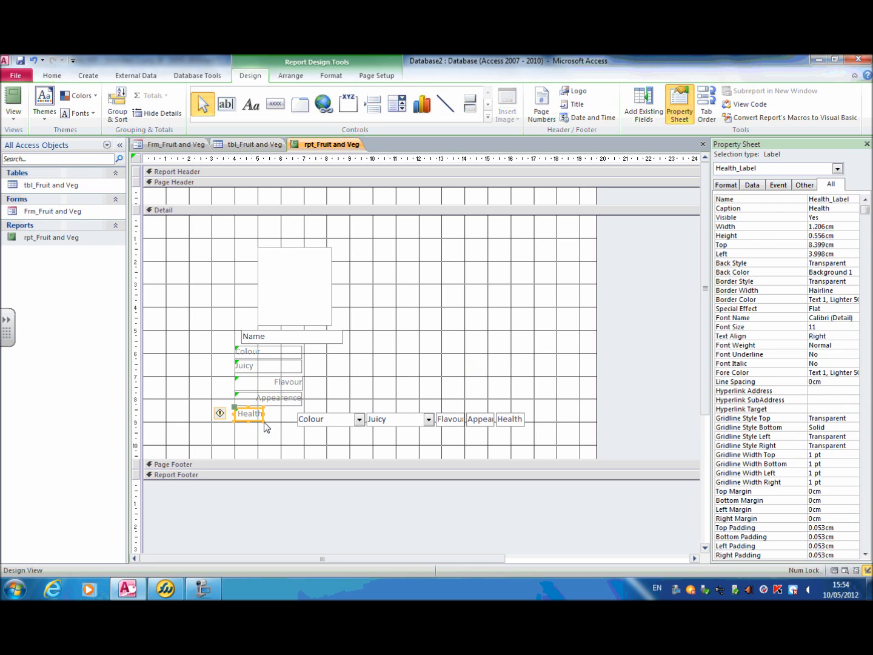
{"action": "left_click", "coordinate": [266, 427]}
{"action": "left_click", "coordinate": [260, 415]}
{"action": "left_click_drag", "start_coordinate": [264, 421], "coordinate": [303, 423]}
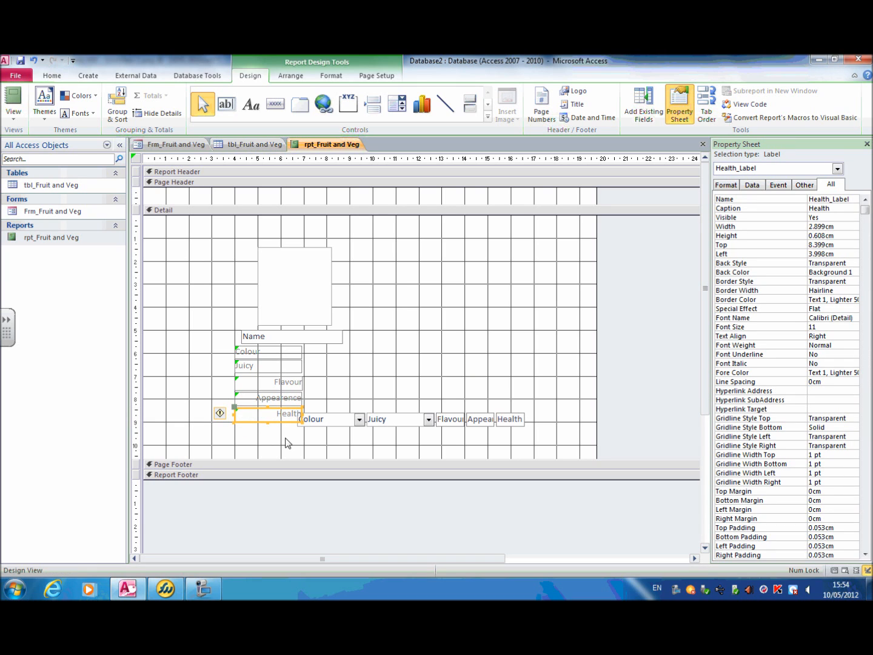
Move the Colour and Juicy combo boxes onto the rows of their labels, about 6 cm from the left edge
{"action": "left_click", "coordinate": [330, 424]}
{"action": "left_click_drag", "start_coordinate": [335, 425], "coordinate": [322, 365]}
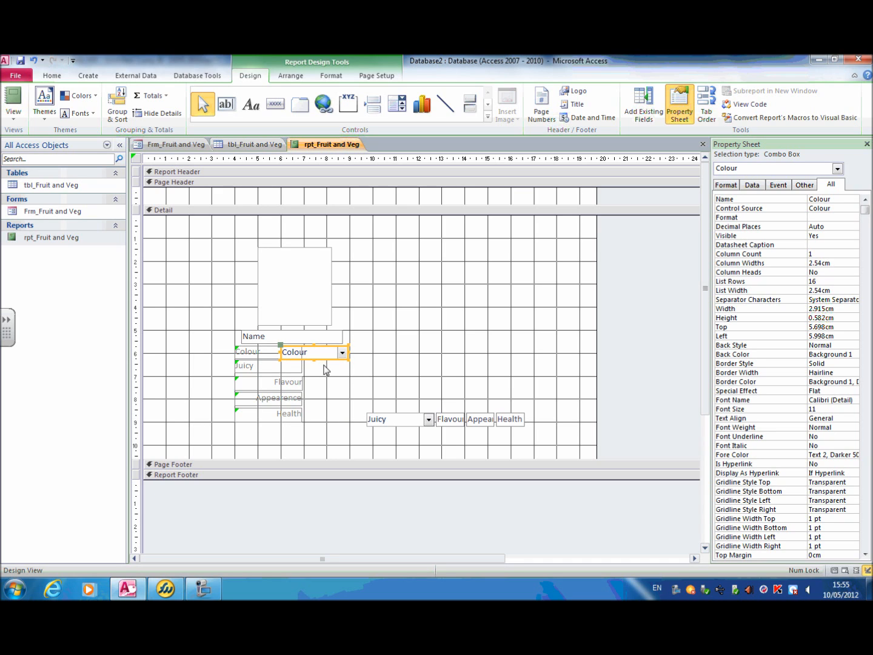
{"action": "left_click", "coordinate": [379, 418]}
{"action": "left_click_drag", "start_coordinate": [403, 424], "coordinate": [322, 374]}
Place the Flavour and Appearence text boxes on their labels' rows, about 6 cm from the left edge, and widen both to about 2.9 cm
{"action": "left_click", "coordinate": [444, 424]}
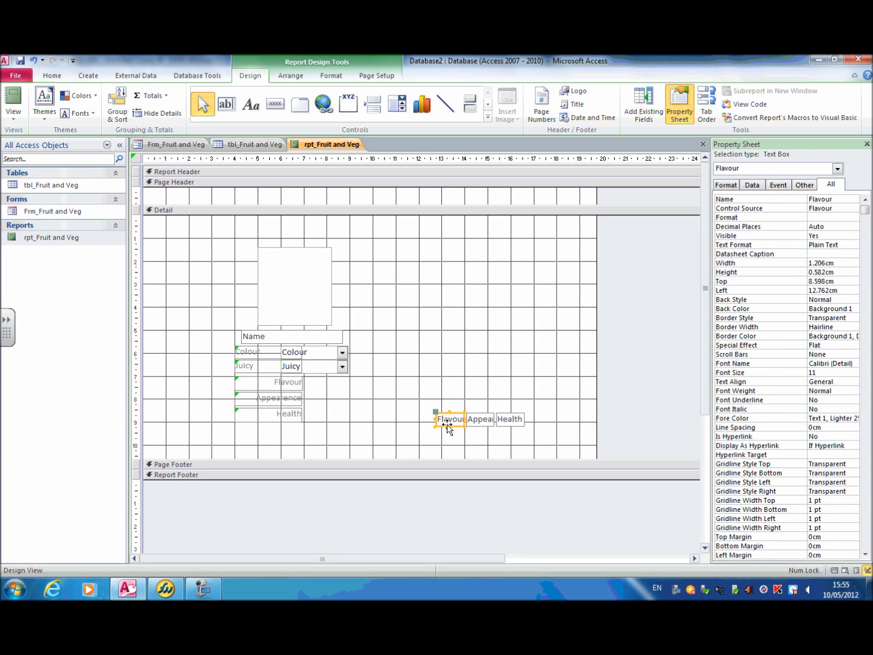
{"action": "left_click_drag", "start_coordinate": [457, 428], "coordinate": [348, 384]}
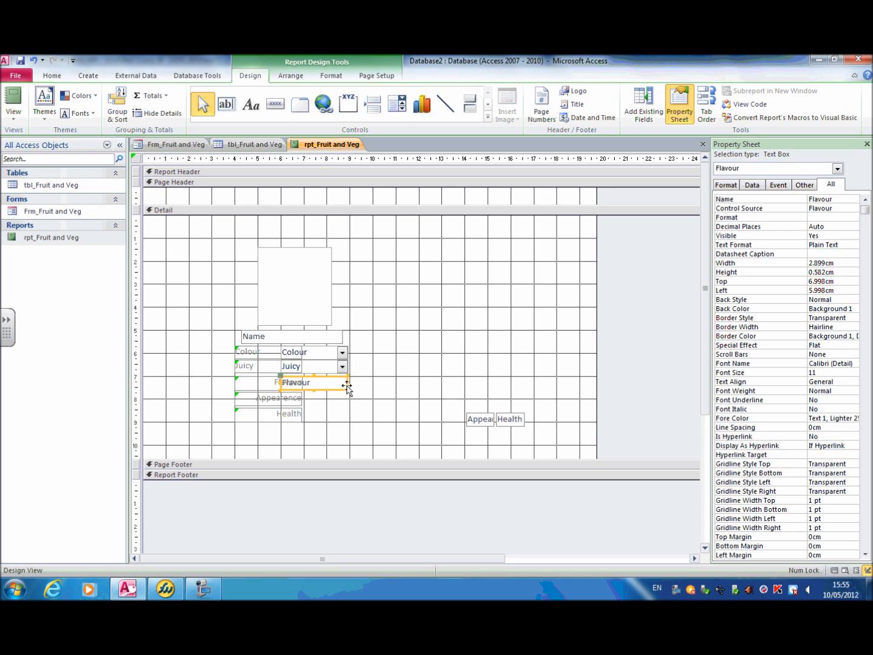
{"action": "left_click", "coordinate": [481, 423]}
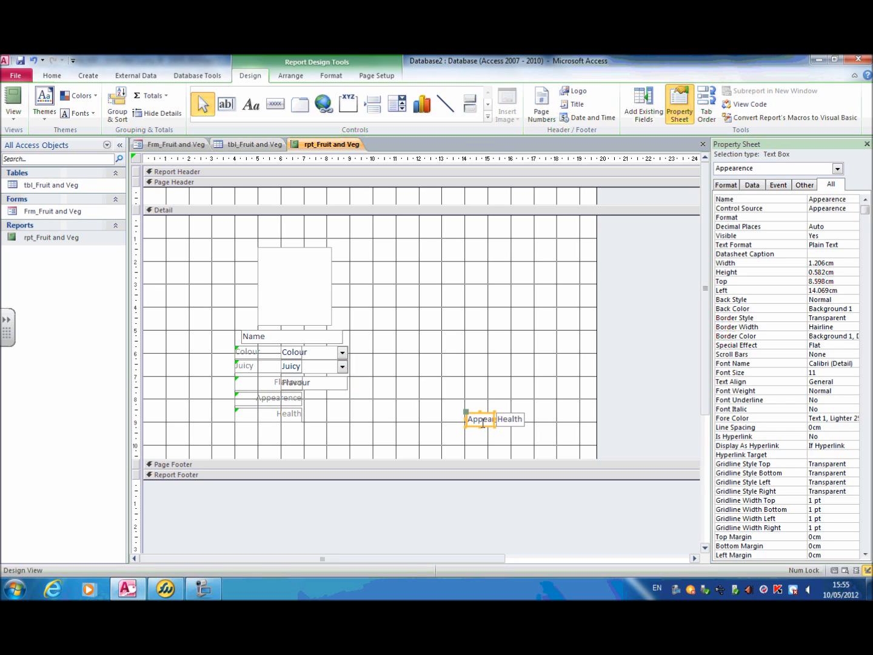
{"action": "left_click_drag", "start_coordinate": [488, 424], "coordinate": [382, 409]}
{"action": "left_click", "coordinate": [479, 422]}
{"action": "left_click", "coordinate": [488, 424]}
{"action": "left_click", "coordinate": [485, 406]}
{"action": "left_click", "coordinate": [487, 422]}
{"action": "mouse_move", "coordinate": [487, 412]}
{"action": "left_mouse_down"}
{"action": "mouse_move", "coordinate": [304, 393]}
{"action": "mouse_move", "coordinate": [350, 398]}
{"action": "left_mouse_up"}
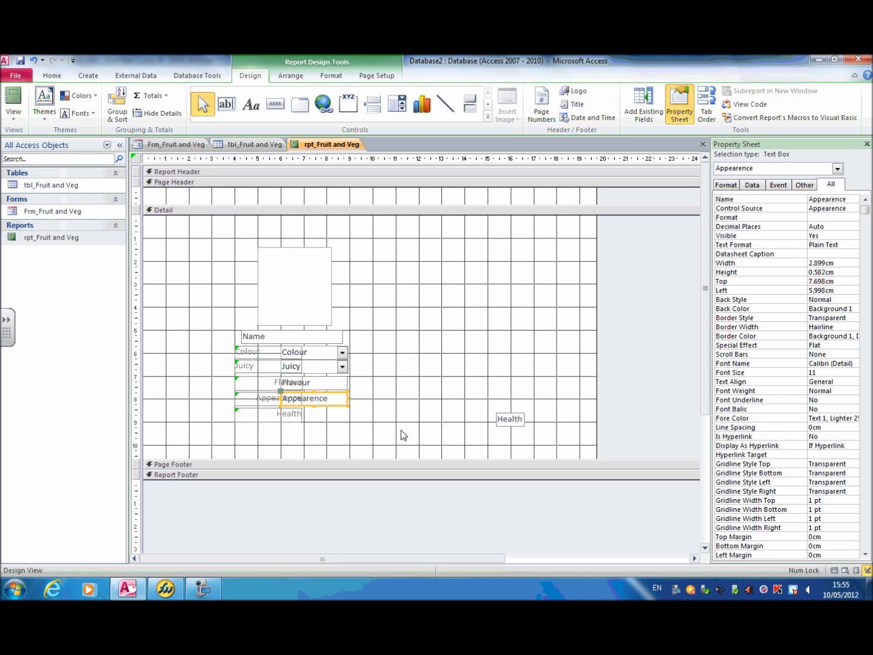
Move the Health text box onto its label's row, about 6 cm from the left edge, and widen it to about 2.9 cm
{"action": "mouse_move", "coordinate": [511, 429]}
{"action": "left_mouse_down"}
{"action": "mouse_move", "coordinate": [346, 413]}
{"action": "mouse_move", "coordinate": [305, 423]}
{"action": "left_mouse_up"}
{"action": "left_click", "coordinate": [309, 416]}
{"action": "left_click", "coordinate": [303, 432]}
{"action": "left_click", "coordinate": [306, 416]}
{"action": "left_click_drag", "start_coordinate": [309, 413], "coordinate": [347, 418]}
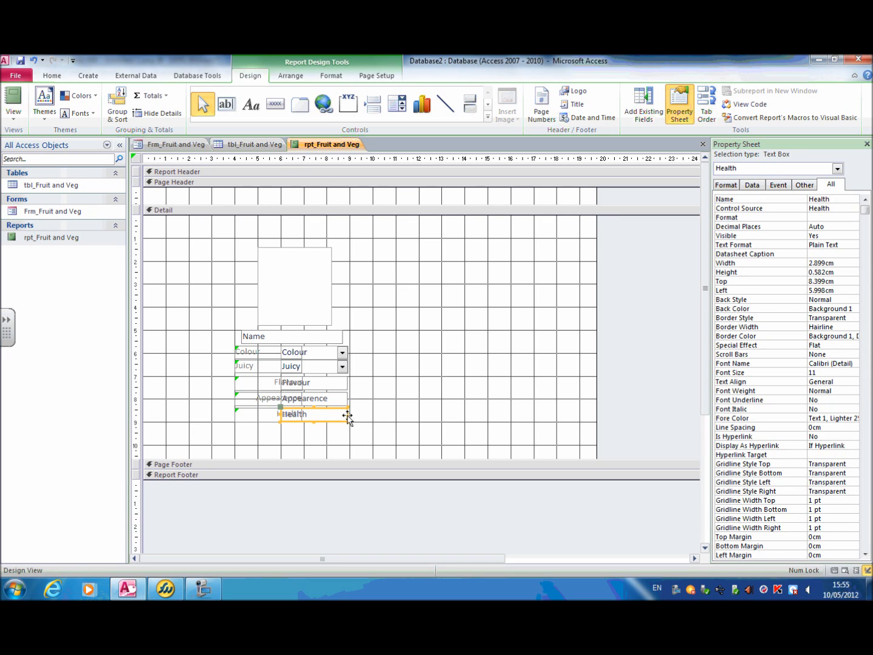
{"action": "left_click", "coordinate": [412, 418]}
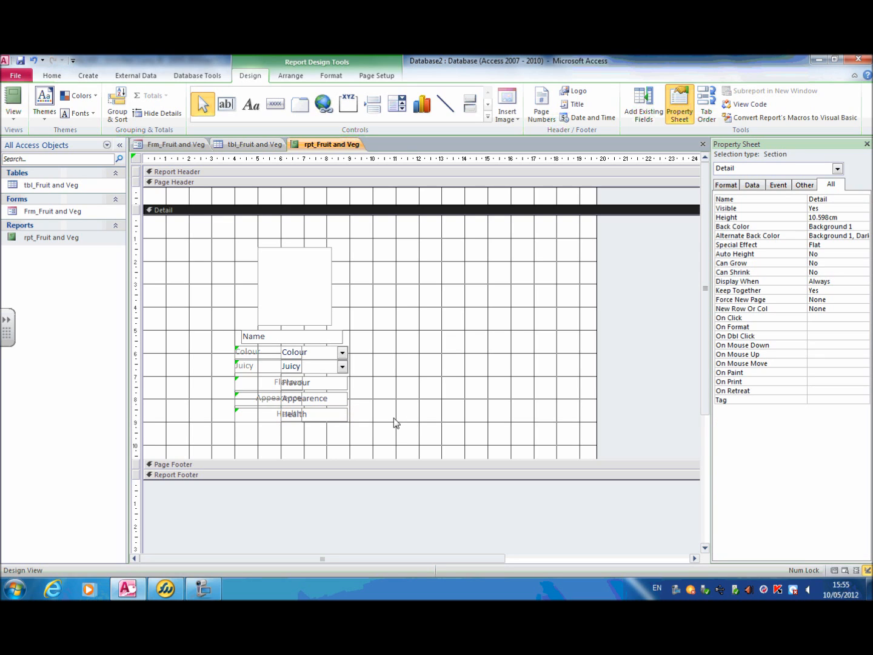
Preview the report's records in Report View, dismiss the Windows color scheme message, and return to Design View
{"action": "left_click", "coordinate": [14, 100]}
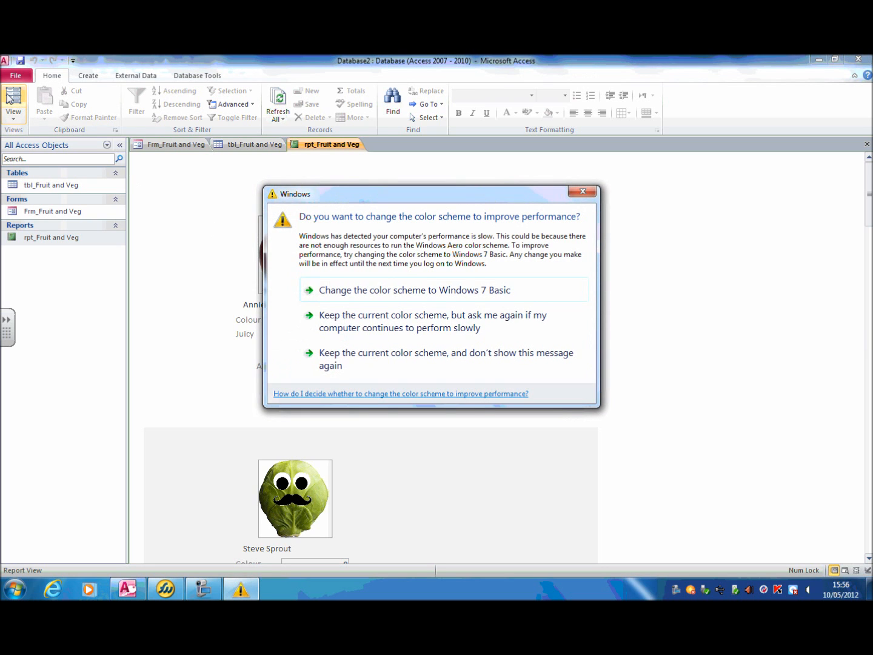
{"action": "left_click", "coordinate": [576, 194]}
{"action": "left_click", "coordinate": [13, 99]}
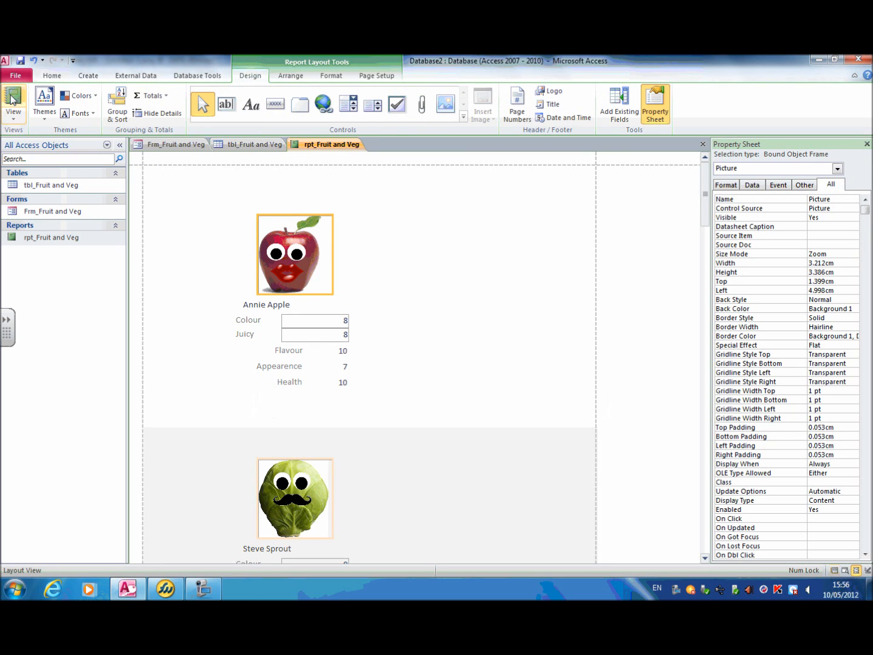
{"action": "left_click", "coordinate": [23, 124]}
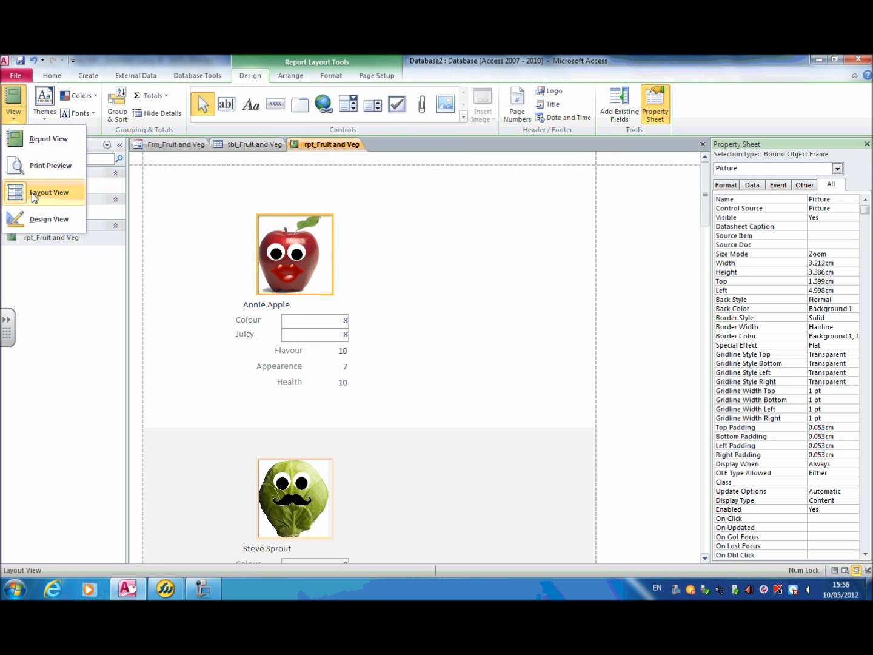
{"action": "left_click", "coordinate": [35, 219]}
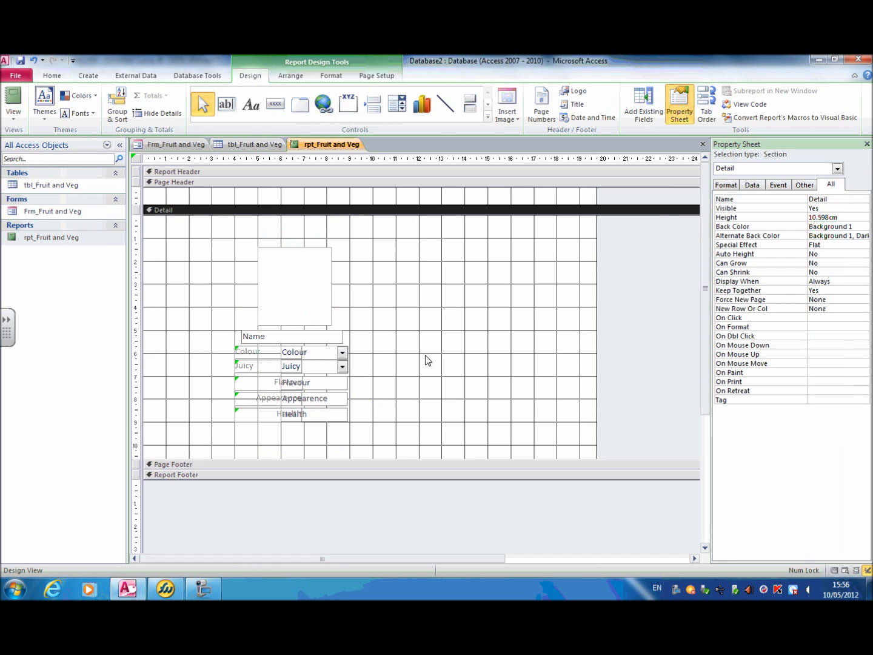
Shift the Flavour, Appearence and Health labels left so their text lines up under the Colour and Juicy labels
{"action": "left_click", "coordinate": [250, 383]}
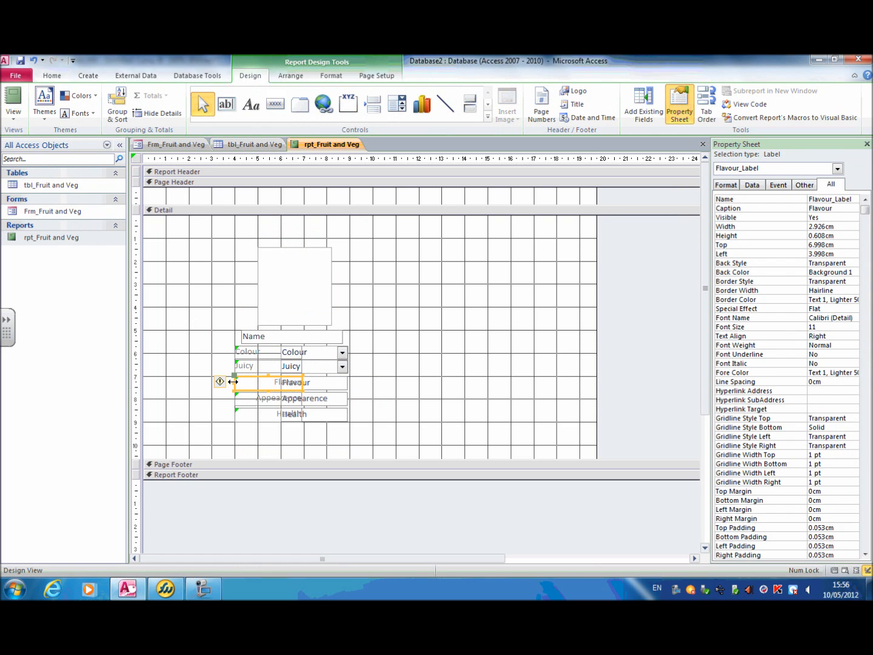
{"action": "mouse_move", "coordinate": [230, 383]}
{"action": "left_mouse_down"}
{"action": "mouse_move", "coordinate": [197, 381]}
{"action": "mouse_move", "coordinate": [237, 375]}
{"action": "left_mouse_up"}
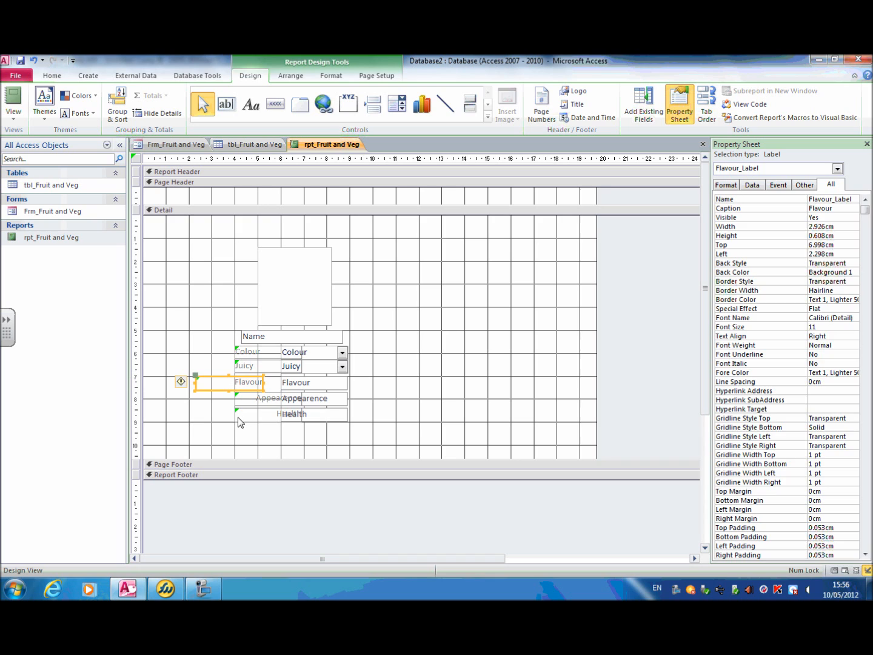
{"action": "left_click", "coordinate": [238, 426]}
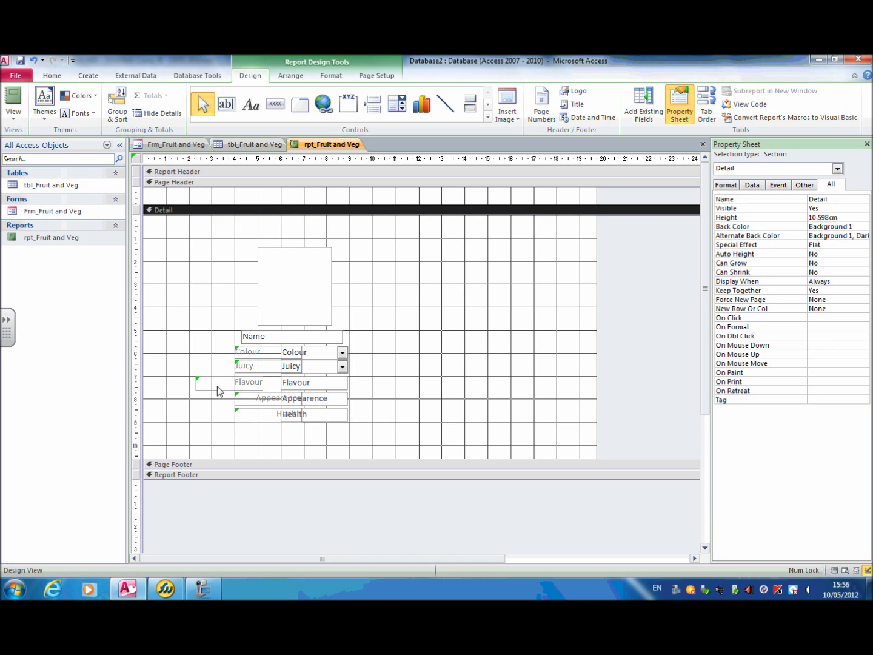
{"action": "left_click", "coordinate": [246, 401]}
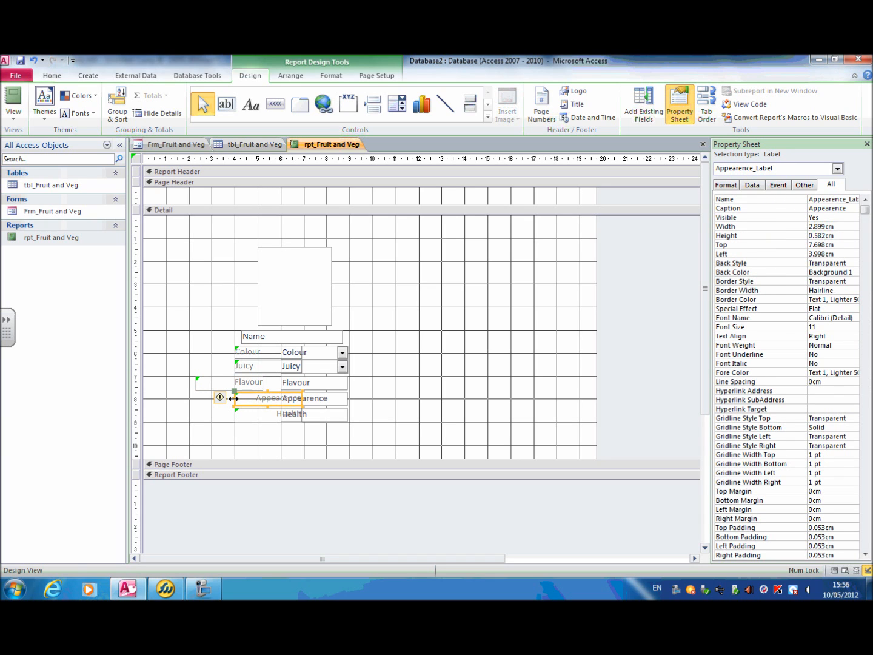
{"action": "left_click_drag", "start_coordinate": [234, 399], "coordinate": [214, 400]}
{"action": "left_click", "coordinate": [244, 433]}
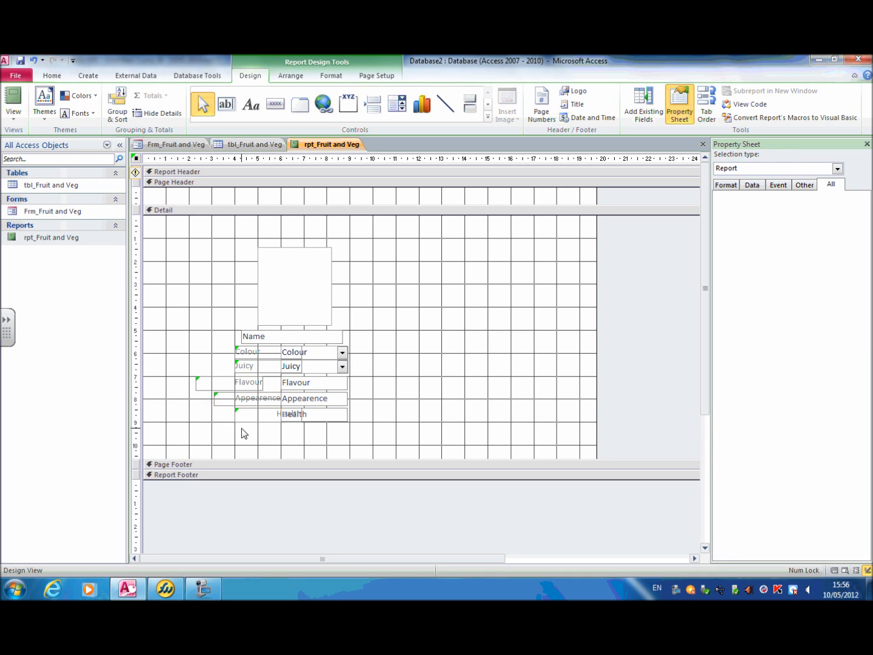
{"action": "left_click", "coordinate": [260, 417]}
{"action": "left_click_drag", "start_coordinate": [259, 420], "coordinate": [218, 421]}
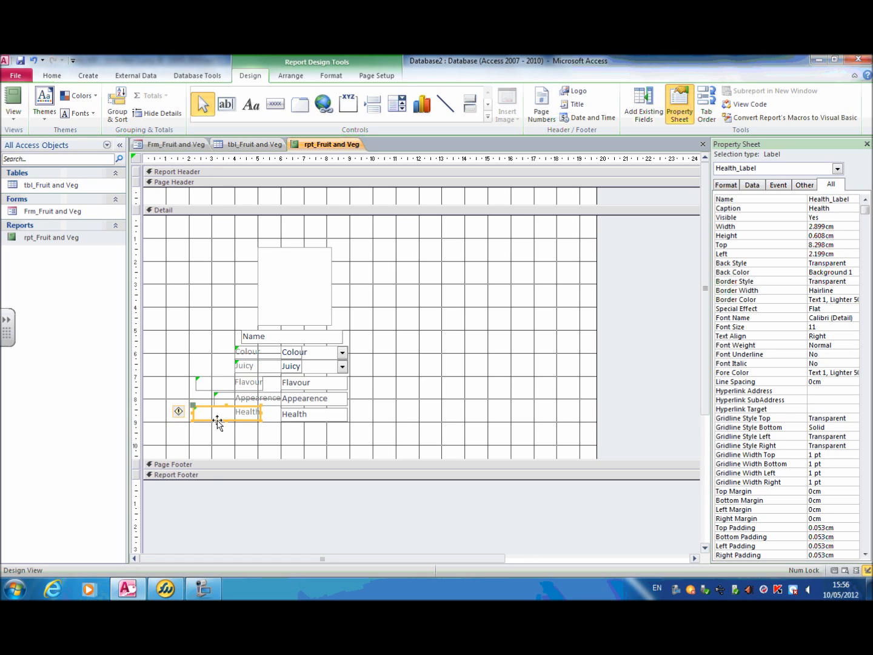
{"action": "left_click", "coordinate": [291, 440]}
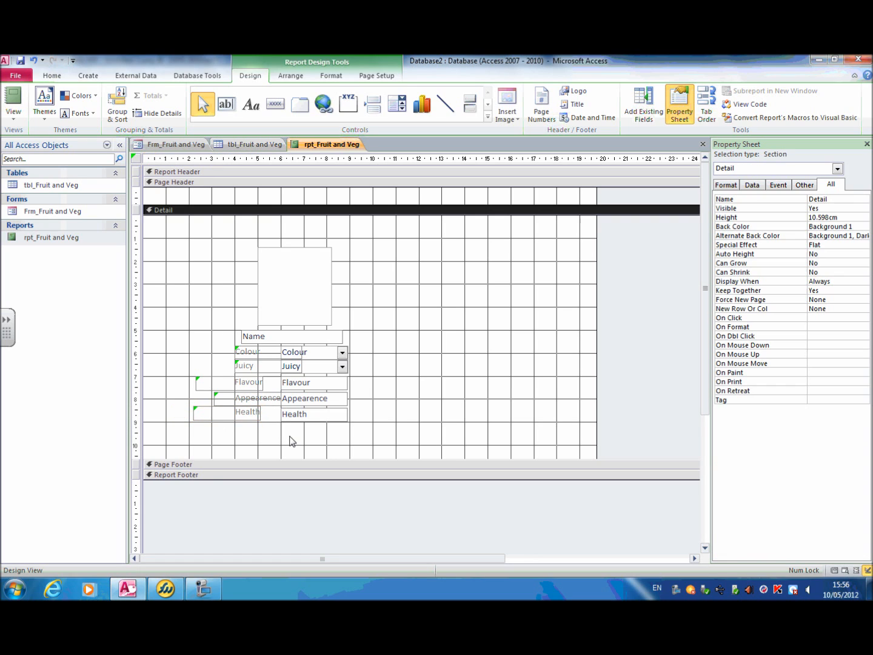
Set the Border Style of the Colour and Juicy combo boxes to Transparent
{"action": "left_click", "coordinate": [326, 368]}
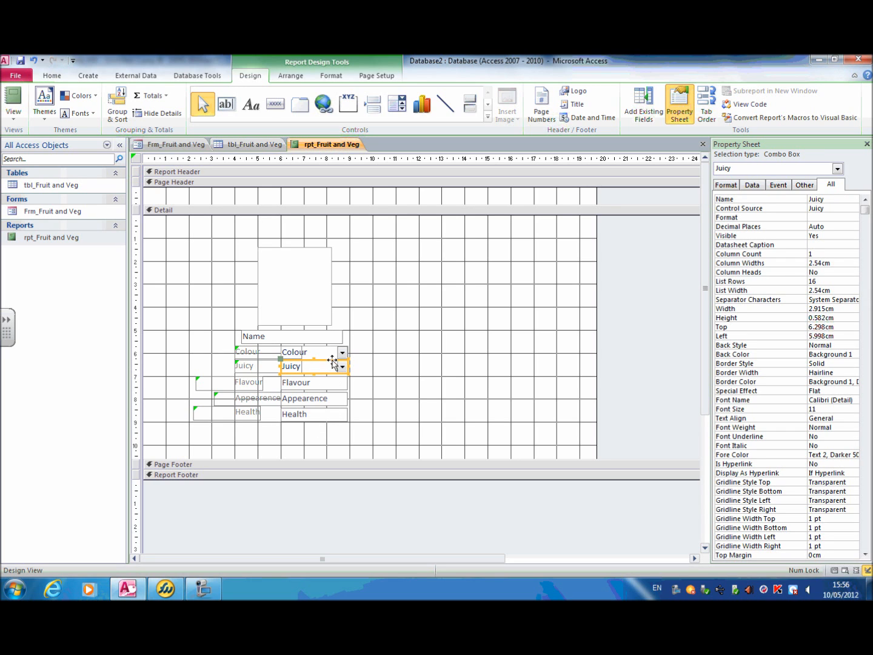
{"action": "left_click", "coordinate": [328, 358], "text": "shift"}
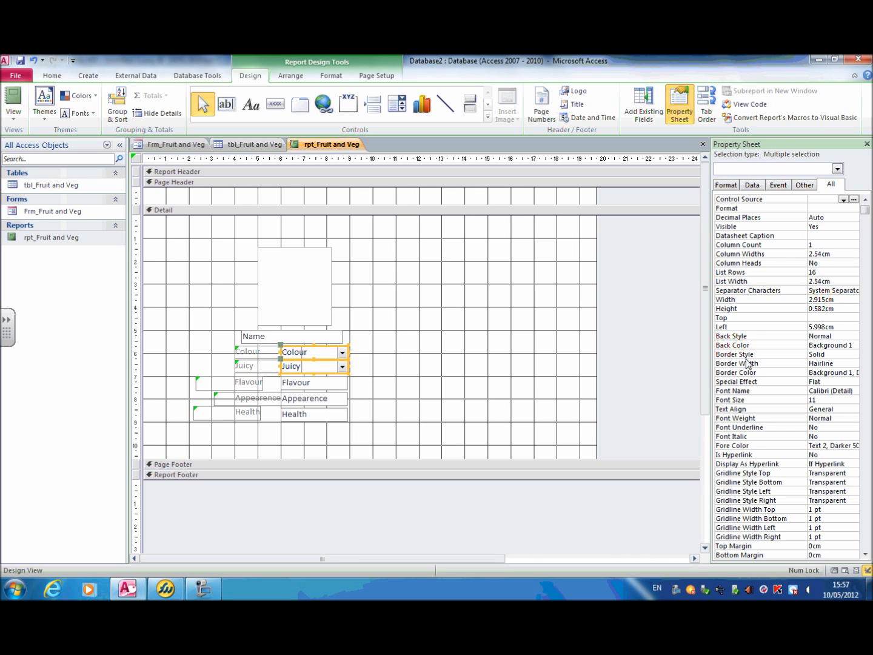
{"action": "left_click", "coordinate": [831, 354]}
{"action": "left_click", "coordinate": [854, 356]}
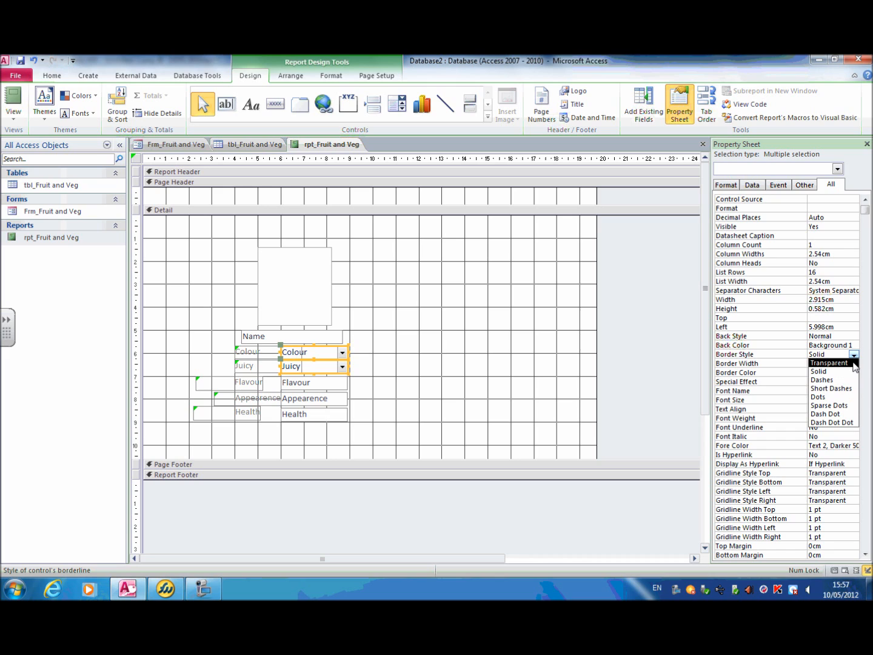
{"action": "left_click", "coordinate": [854, 362]}
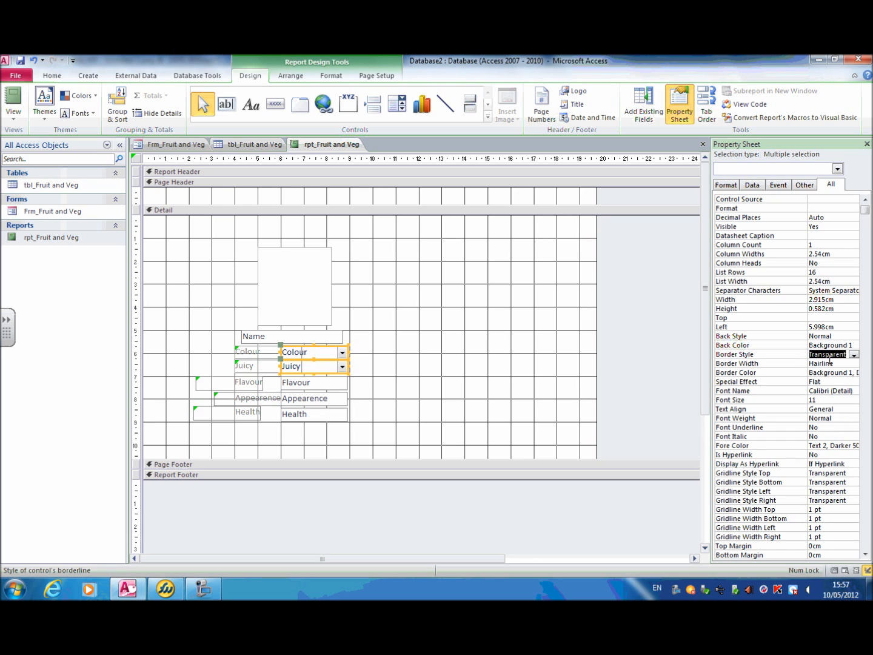
{"action": "left_click", "coordinate": [439, 382]}
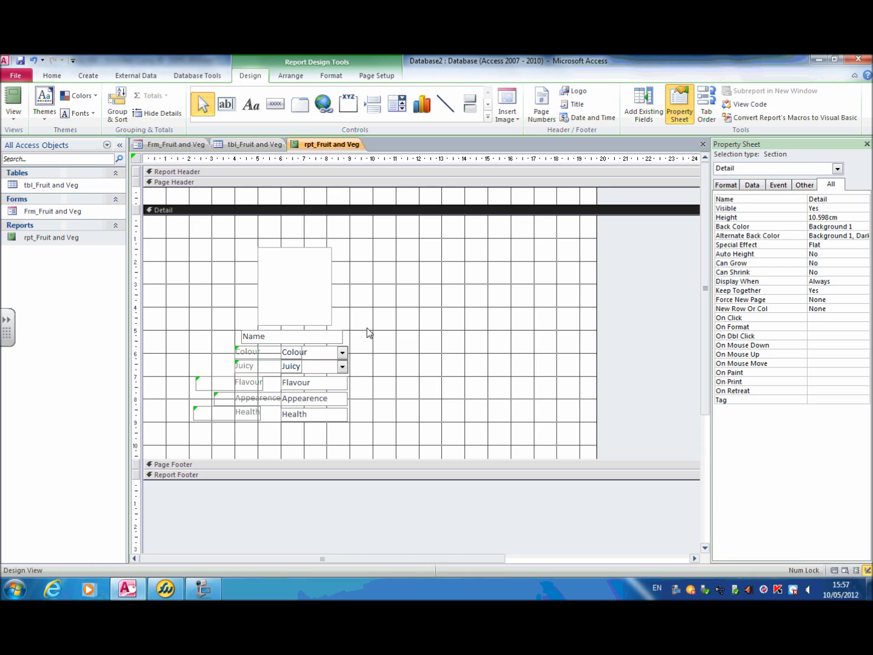
Preview the report's records in Report View to check the combo box borders, and return to Design View
{"action": "left_click", "coordinate": [13, 97]}
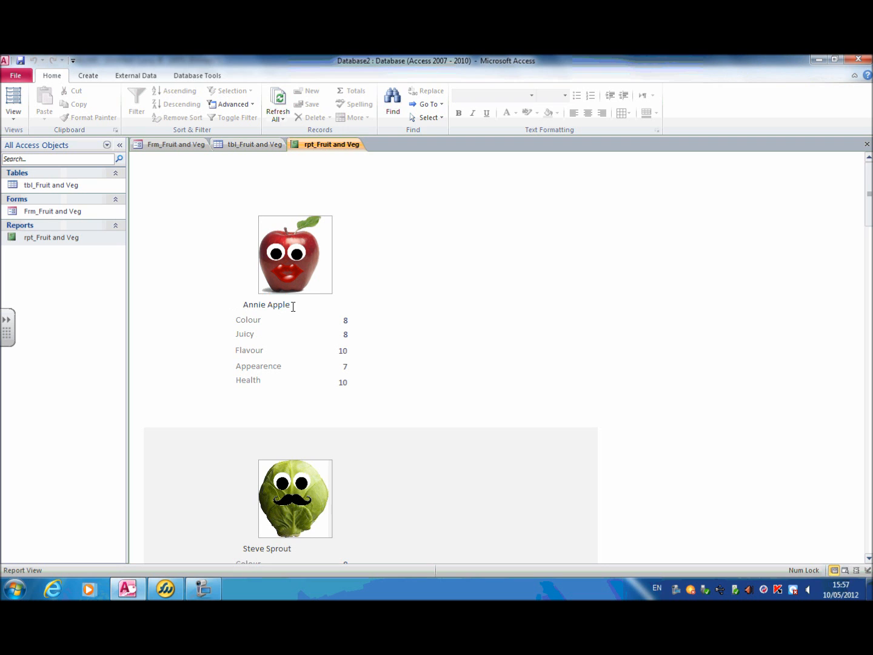
{"action": "left_click", "coordinate": [13, 112]}
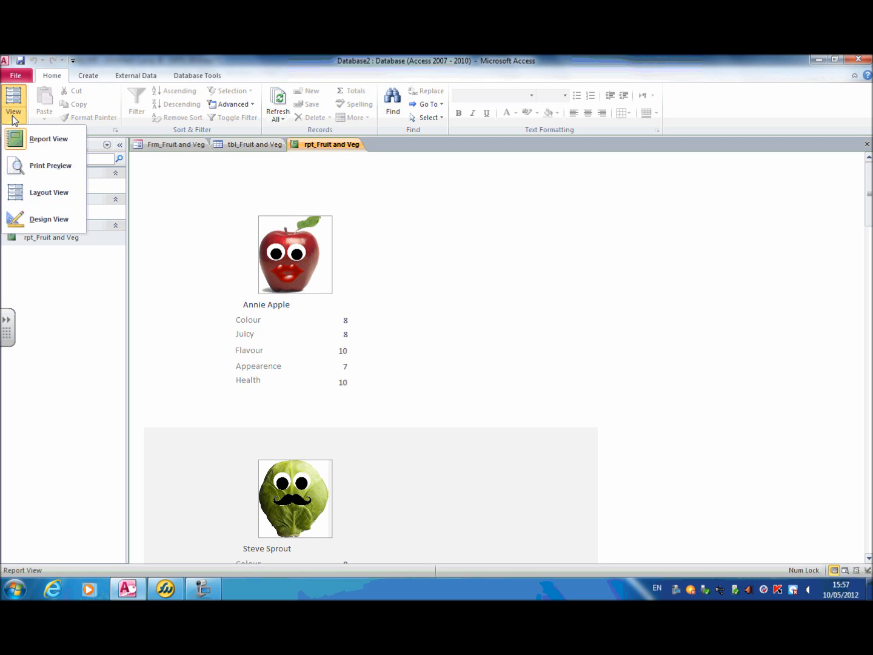
{"action": "left_click", "coordinate": [28, 218]}
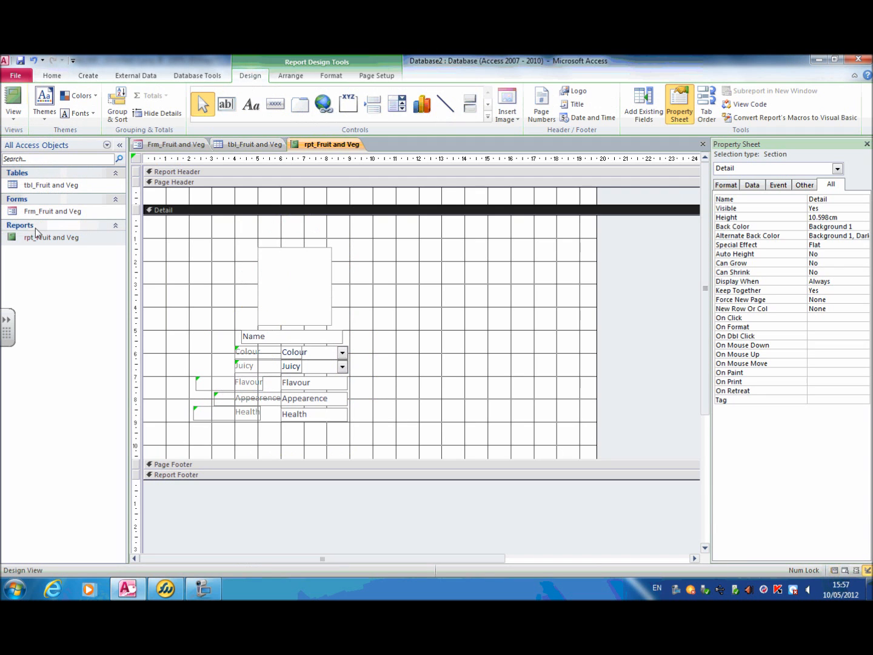
Move the Name text box to about 6 cm from the left edge and 4.9 cm from the top of the Detail section
{"action": "left_click", "coordinate": [258, 340]}
{"action": "left_click_drag", "start_coordinate": [297, 341], "coordinate": [336, 343]}
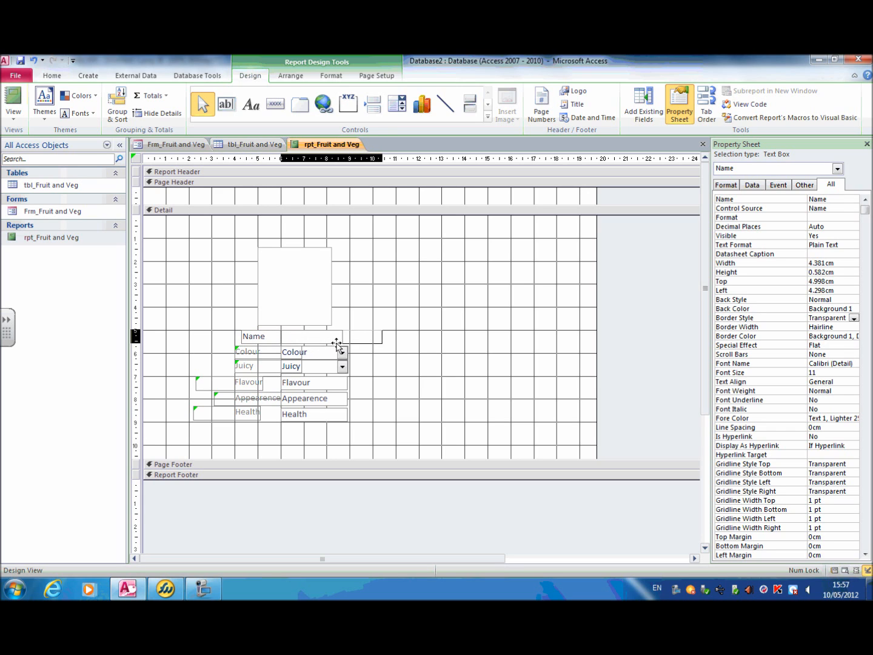
{"action": "left_click_drag", "start_coordinate": [366, 346], "coordinate": [365, 340]}
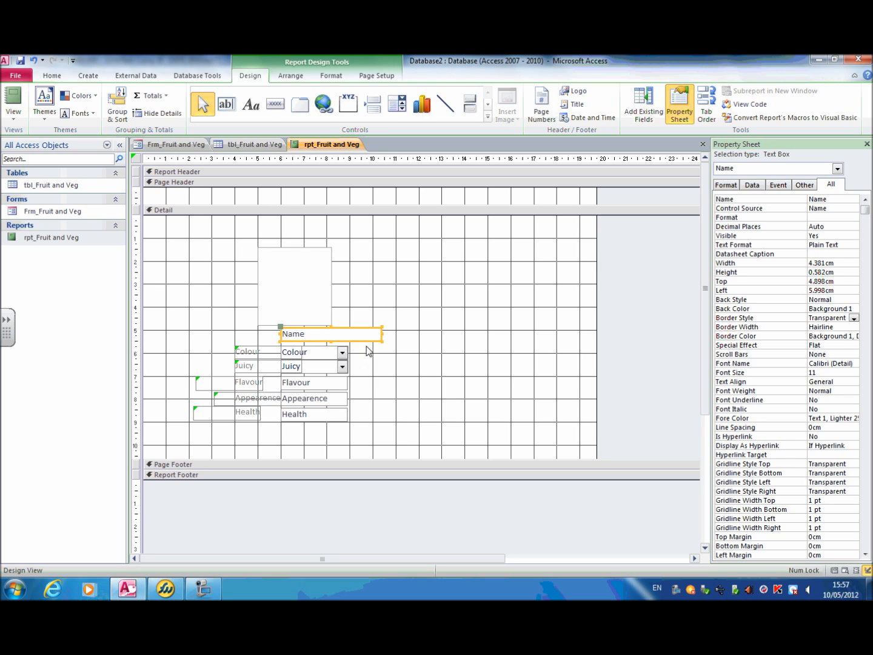
{"action": "left_click", "coordinate": [386, 378]}
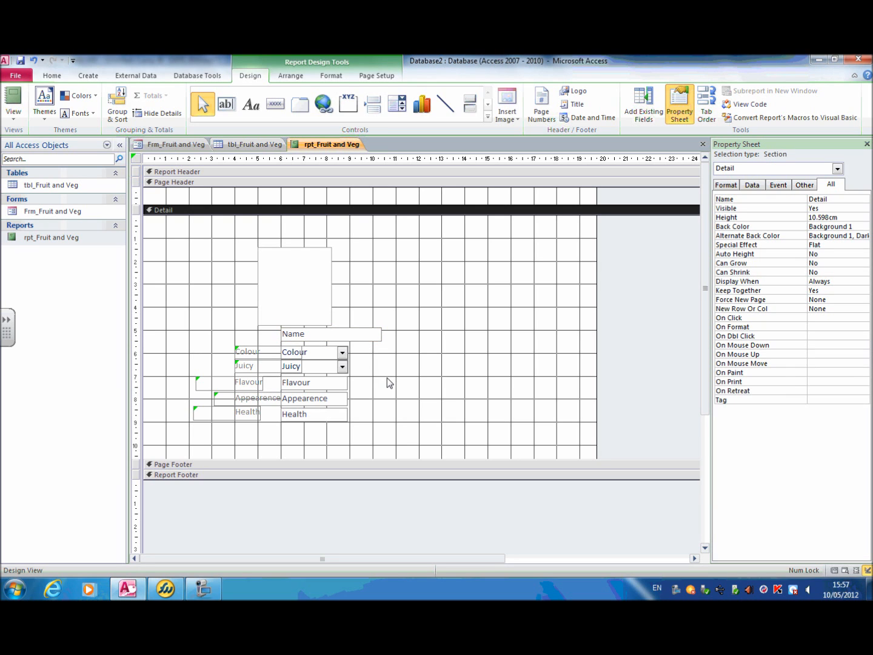
Check the name's position under the picture in Report View, and return to Design View
{"action": "left_click", "coordinate": [9, 107]}
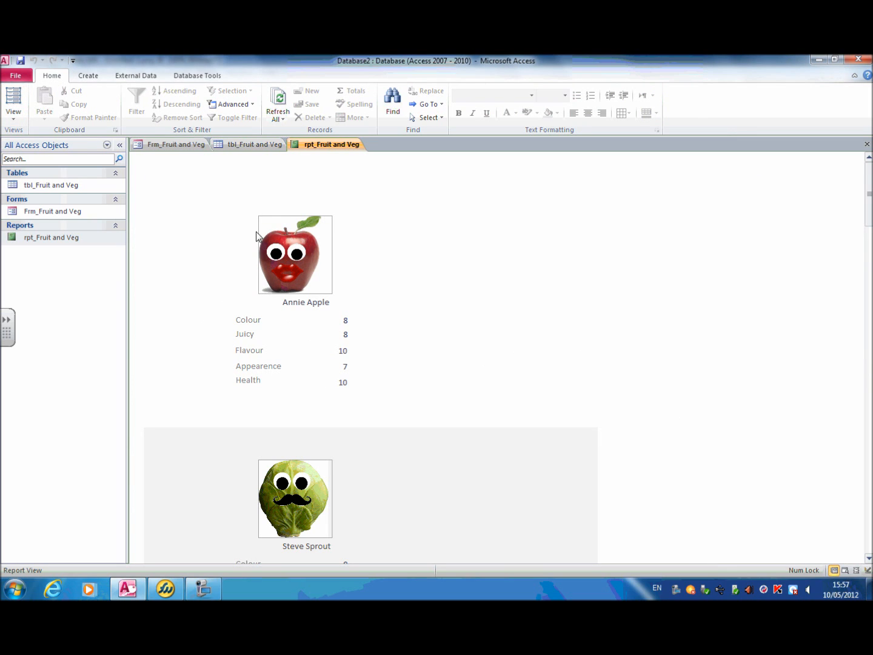
{"action": "left_click", "coordinate": [14, 115]}
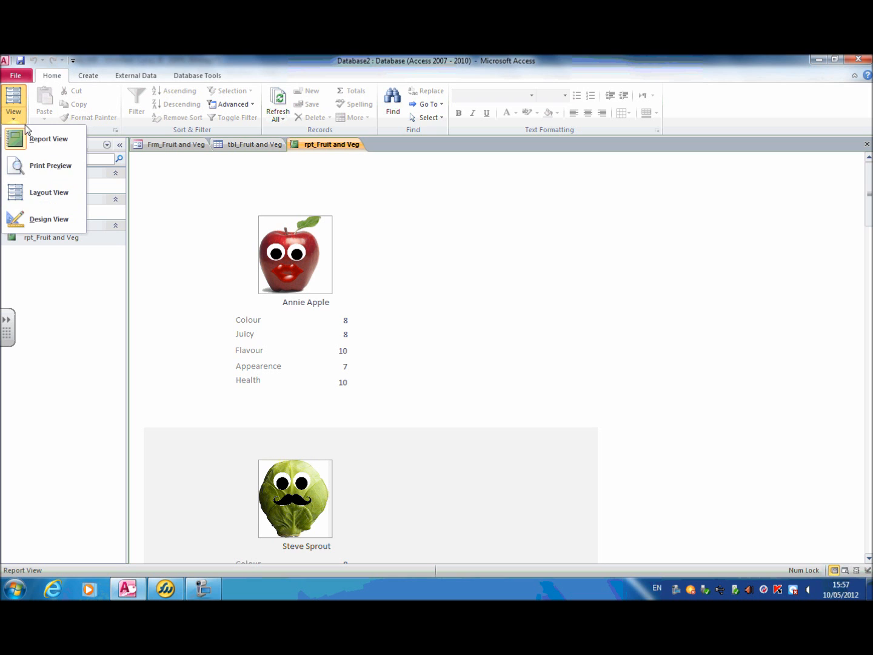
{"action": "left_click", "coordinate": [47, 221]}
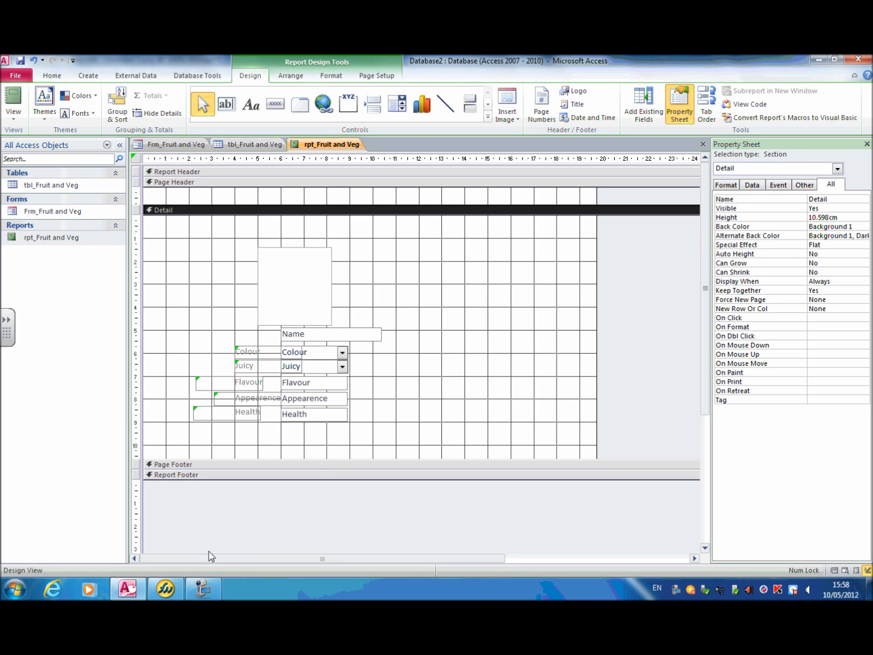
Copy the blue card bitmap in Macromedia Fireworks and paste it into the report's Detail section in Microsoft Access
{"action": "left_click", "coordinate": [166, 588]}
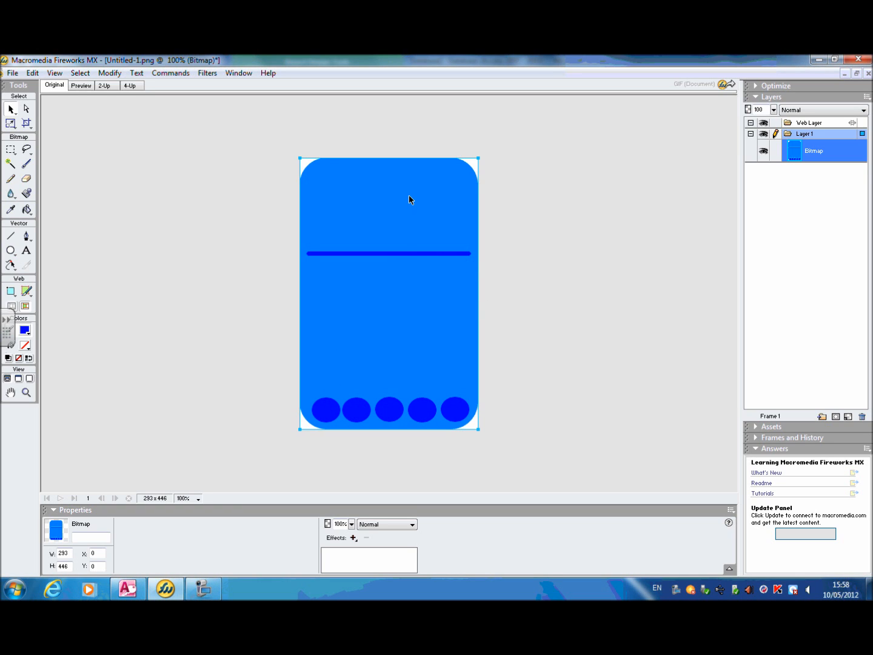
{"action": "right_click", "coordinate": [411, 282]}
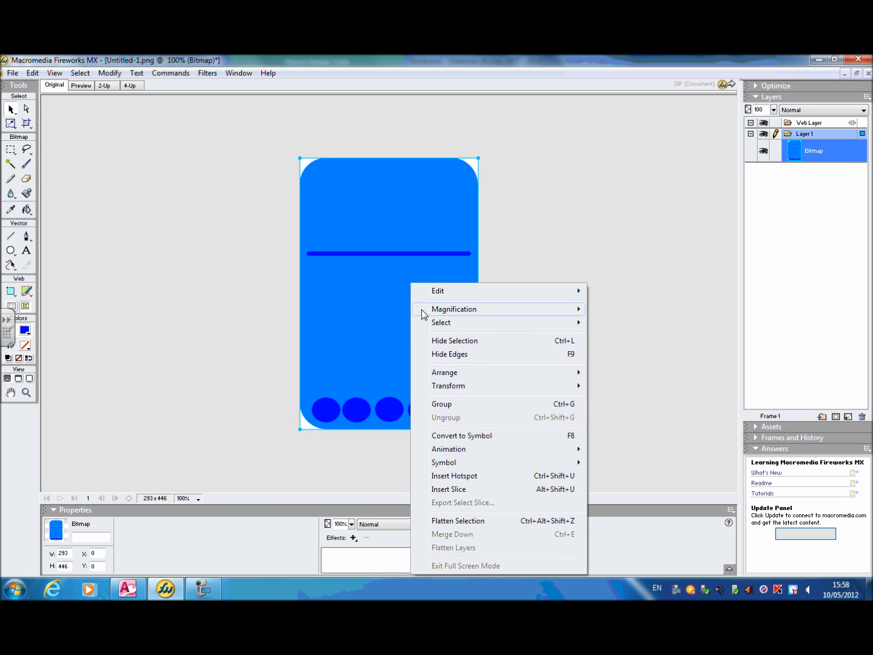
{"action": "mouse_move", "coordinate": [480, 300]}
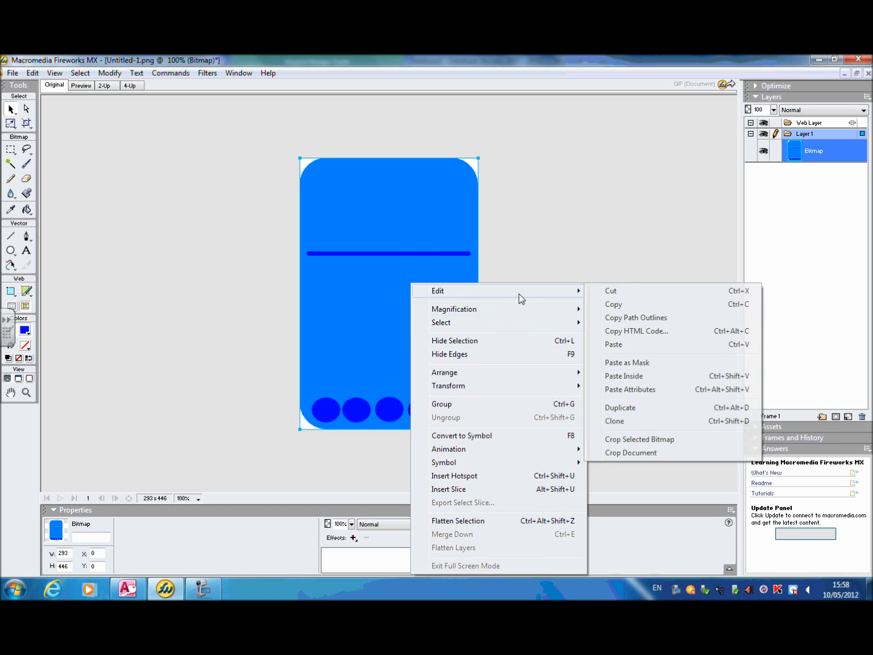
{"action": "left_click", "coordinate": [606, 307]}
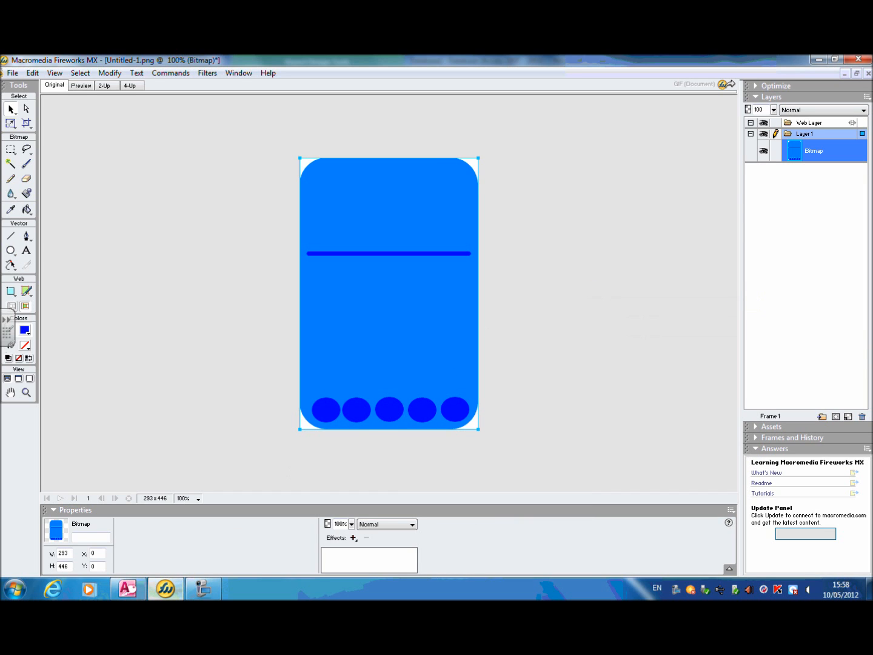
{"action": "left_click", "coordinate": [128, 588]}
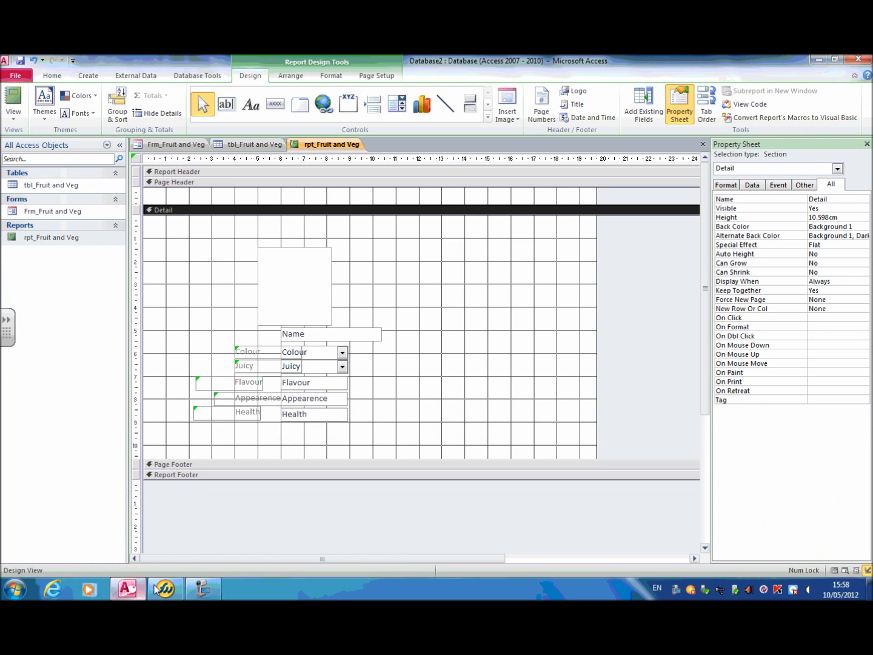
{"action": "right_click", "coordinate": [421, 297]}
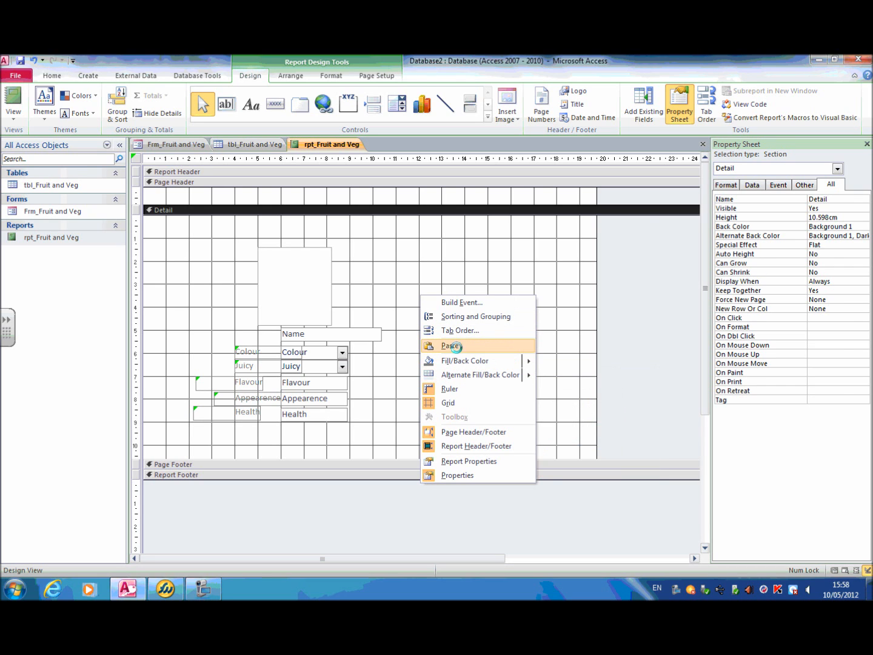
{"action": "left_click", "coordinate": [457, 348]}
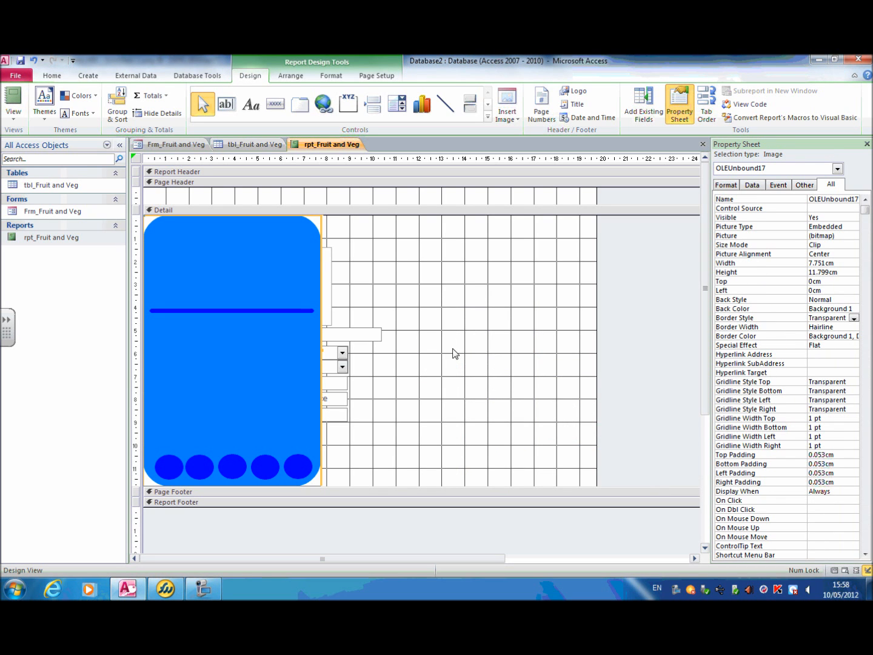
Move the card image over the fields, about 2.4 cm from the left edge, and widen it to about 8 cm
{"action": "left_click", "coordinate": [345, 351]}
{"action": "left_click_drag", "start_coordinate": [345, 346], "coordinate": [382, 348]}
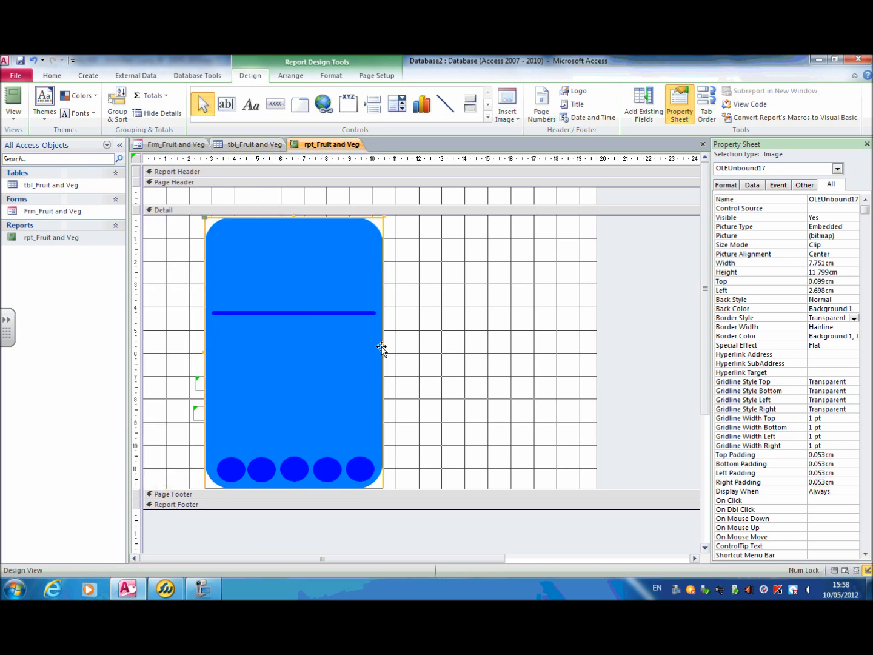
{"action": "left_click_drag", "start_coordinate": [204, 352], "coordinate": [199, 352]}
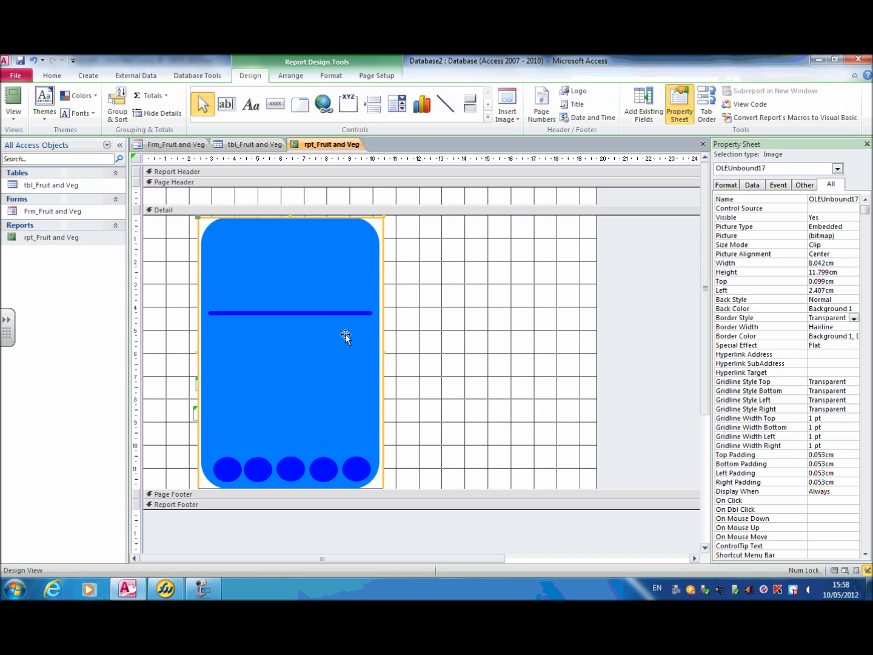
Send the blue card image to the back, behind the picture, labels and fields
{"action": "right_click", "coordinate": [339, 354]}
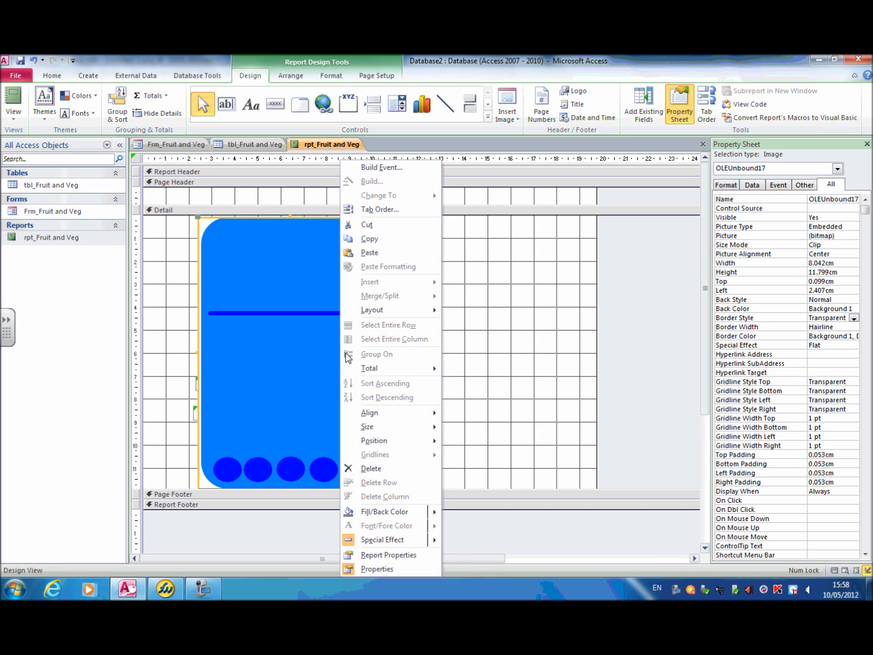
{"action": "mouse_move", "coordinate": [383, 312]}
{"action": "mouse_move", "coordinate": [392, 440]}
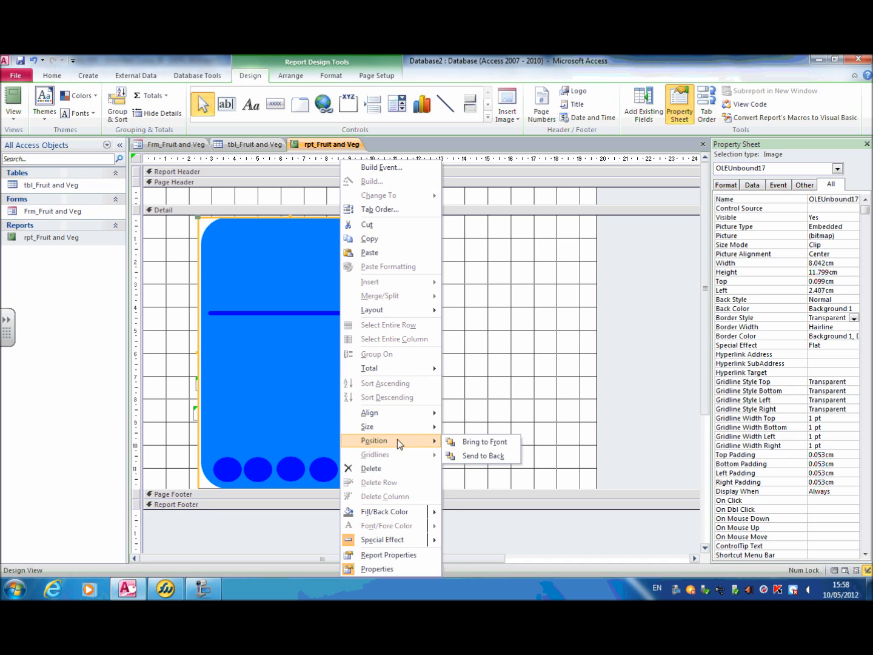
{"action": "left_click", "coordinate": [484, 455]}
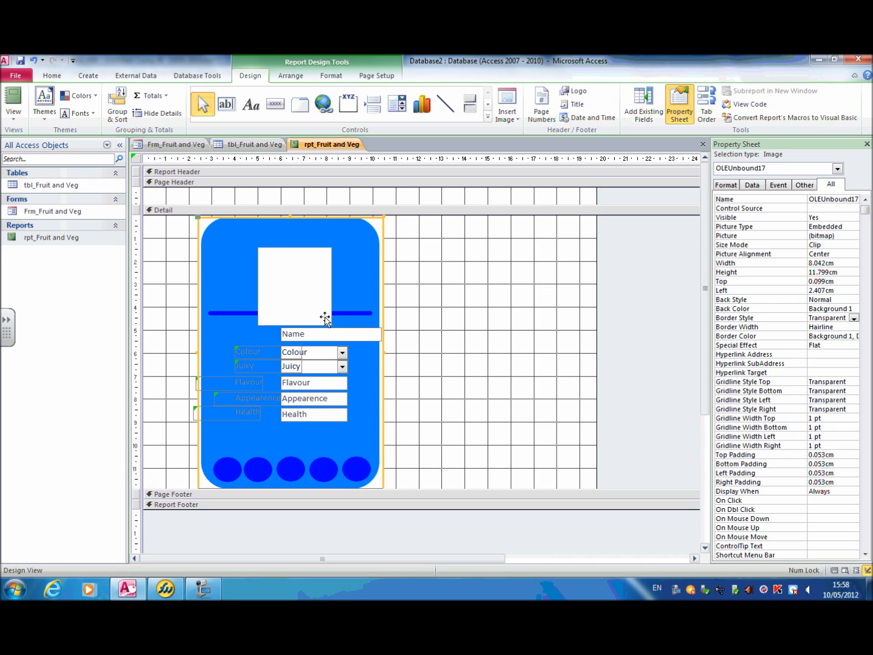
Shrink the card image to about 6.6 by 10.6 cm and set its Size Mode to Zoom, dismissing the Windows color scheme message
{"action": "left_click", "coordinate": [382, 217]}
{"action": "left_click_drag", "start_coordinate": [382, 217], "coordinate": [370, 246]}
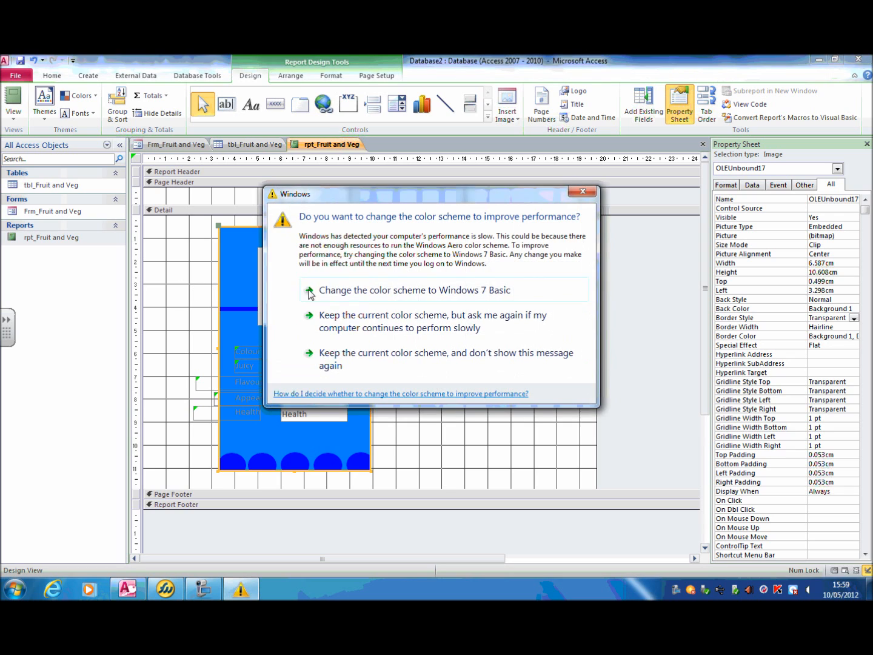
{"action": "left_click", "coordinate": [587, 193]}
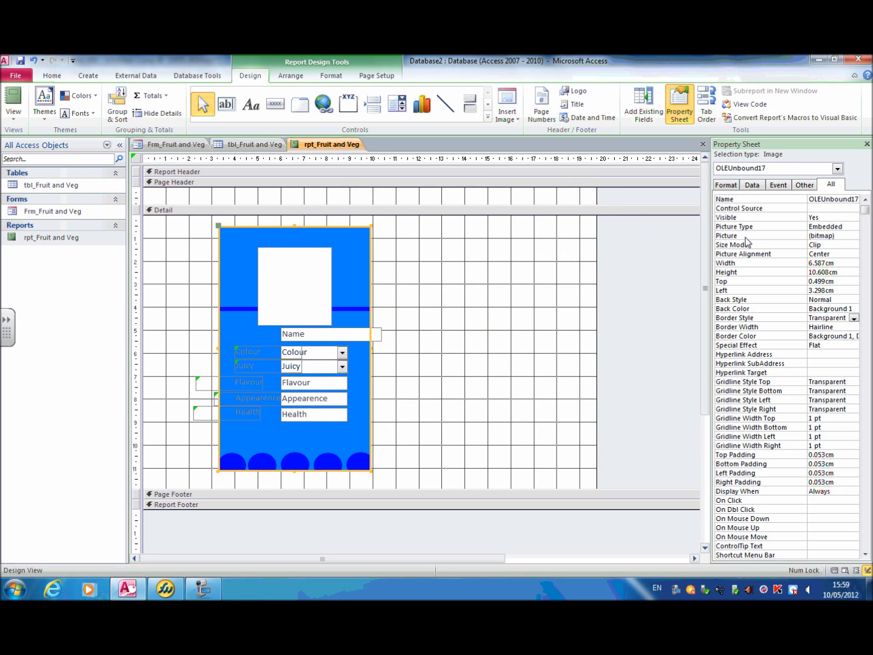
{"action": "left_click", "coordinate": [835, 244]}
{"action": "left_click", "coordinate": [855, 248]}
{"action": "left_click", "coordinate": [843, 271]}
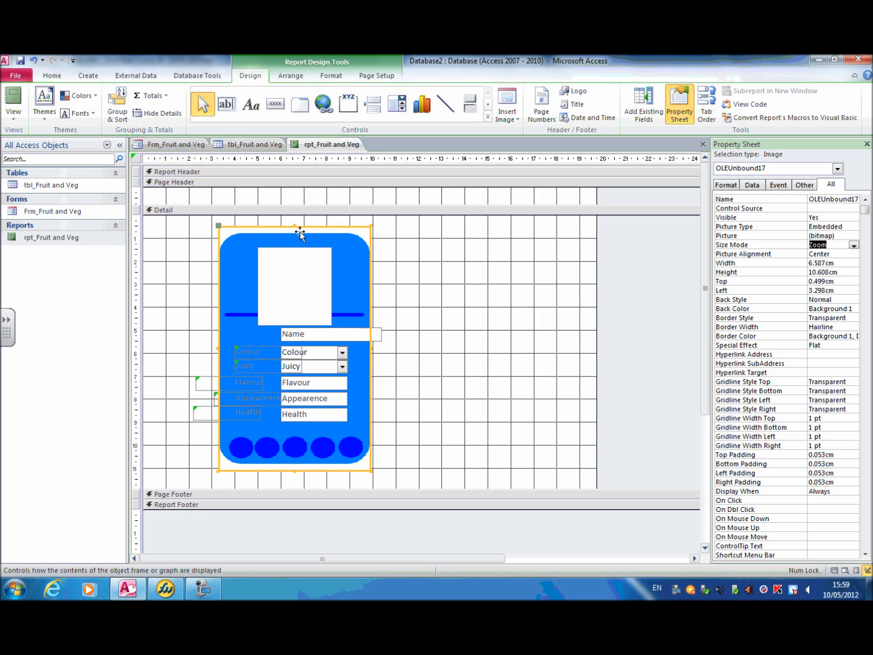
Heighten the card image to about 11.5 cm and move it down to about 0.8 cm from the section's top
{"action": "left_click_drag", "start_coordinate": [294, 226], "coordinate": [298, 219]}
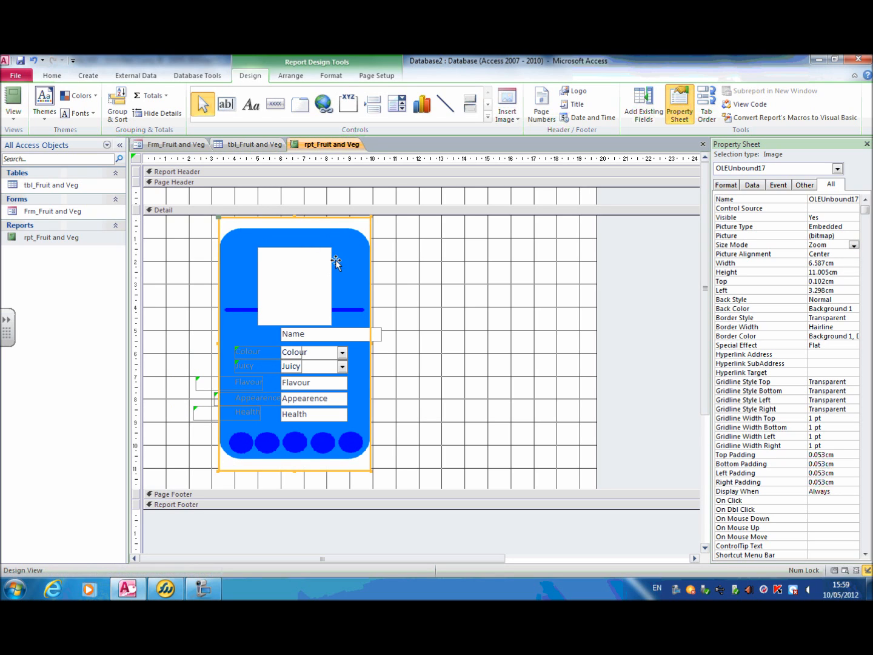
{"action": "left_click_drag", "start_coordinate": [355, 276], "coordinate": [355, 293]}
{"action": "left_click_drag", "start_coordinate": [297, 237], "coordinate": [296, 227]}
{"action": "left_click_drag", "start_coordinate": [345, 281], "coordinate": [346, 285]}
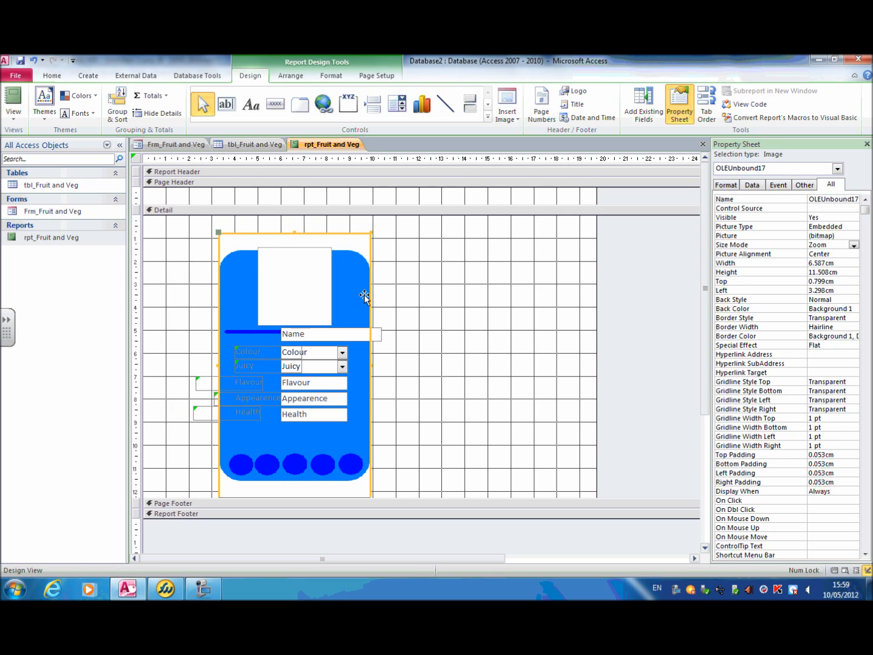
Enlarge the card image to about 7.6 by 11.9 cm and place it about 2.9 cm from the left and 0.8 cm from the top
{"action": "scroll", "coordinate": [364, 296], "scroll_direction": "down", "scroll_amount": 1}
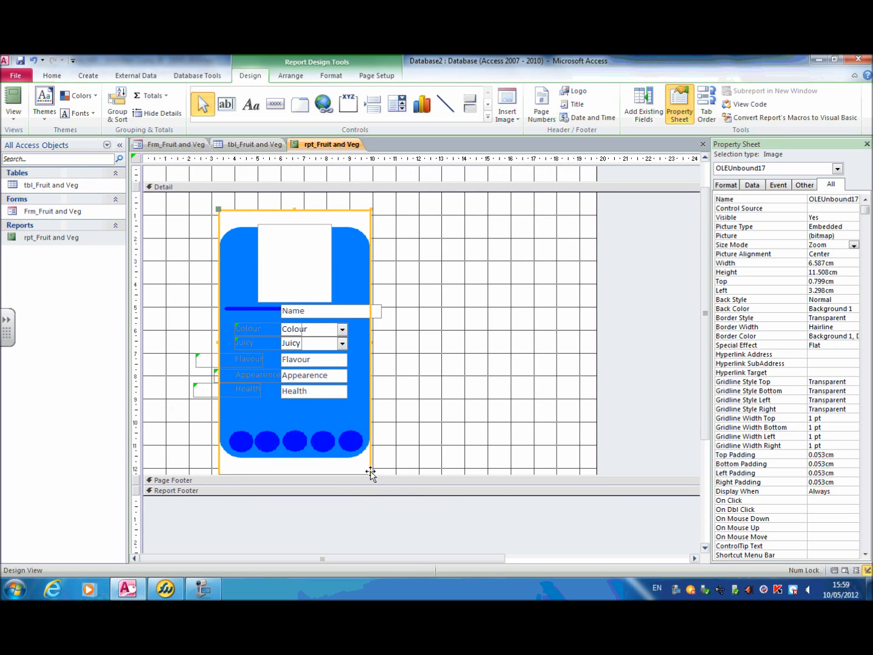
{"action": "scroll", "coordinate": [367, 456], "scroll_direction": "down", "scroll_amount": 3}
{"action": "scroll", "coordinate": [385, 267], "scroll_direction": "up", "scroll_amount": 3}
{"action": "left_click_drag", "start_coordinate": [370, 209], "coordinate": [393, 200]}
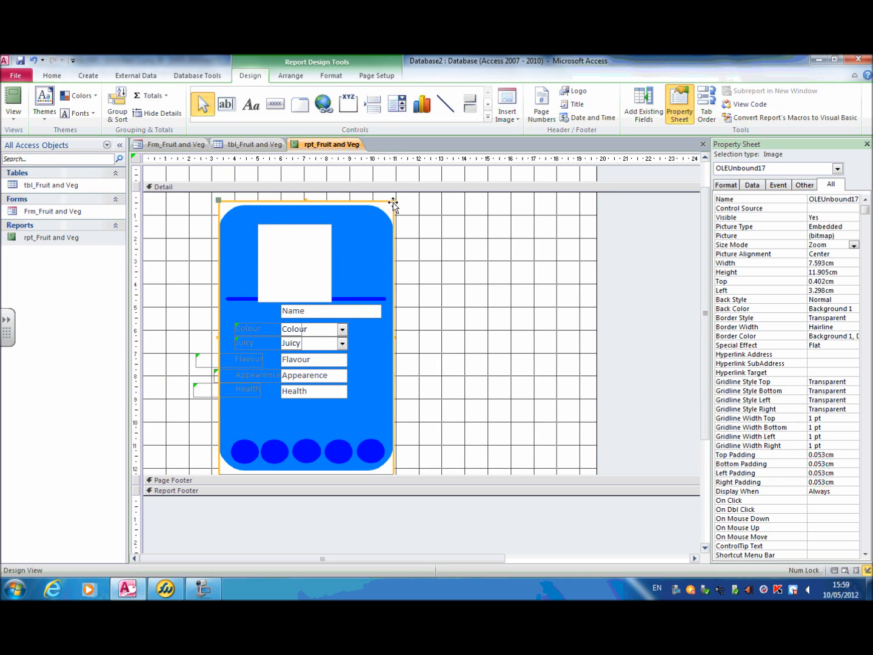
{"action": "mouse_move", "coordinate": [365, 260]}
{"action": "left_mouse_down"}
{"action": "mouse_move", "coordinate": [355, 257]}
{"action": "mouse_move", "coordinate": [362, 265]}
{"action": "left_mouse_up"}
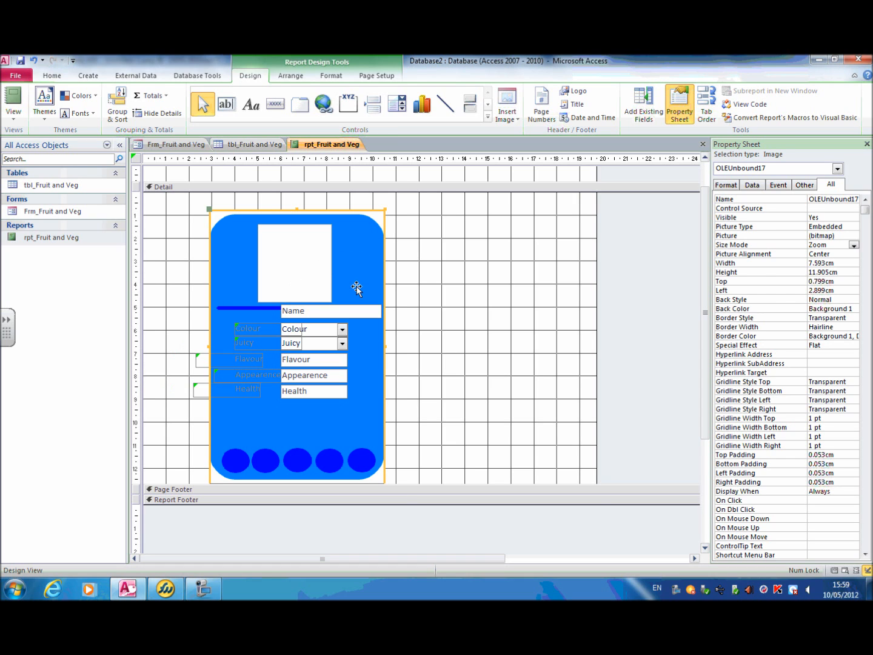
Move the picture frame up about 0.3 cm and the card image up to about 0.5 cm from the section's top
{"action": "left_click", "coordinate": [316, 284]}
{"action": "left_click", "coordinate": [313, 291]}
{"action": "left_click_drag", "start_coordinate": [315, 303], "coordinate": [315, 296]}
{"action": "left_click", "coordinate": [374, 284]}
{"action": "left_click_drag", "start_coordinate": [376, 287], "coordinate": [382, 281]}
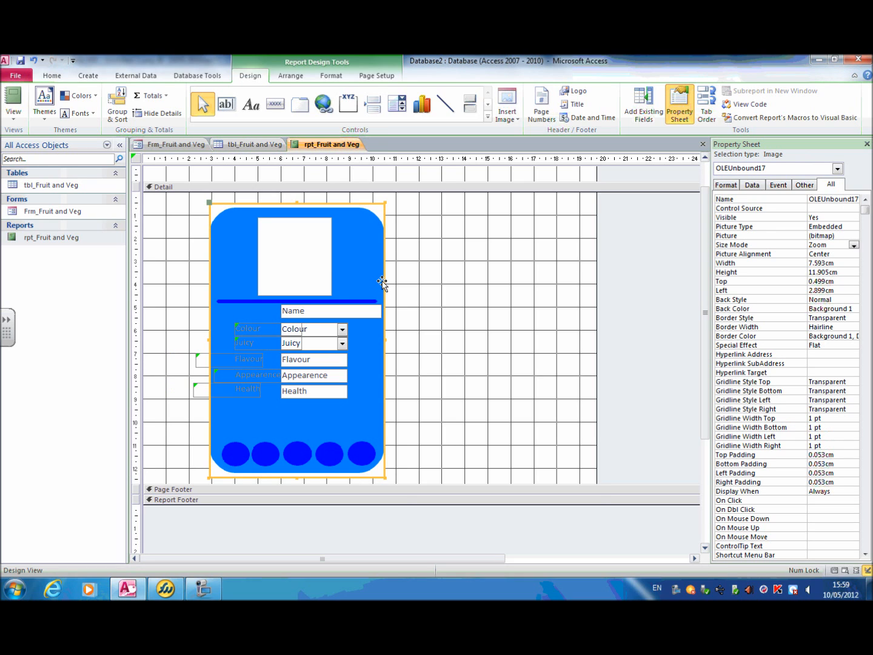
Preview the card layout in Report View and return the report to Design View
{"action": "left_click", "coordinate": [423, 289]}
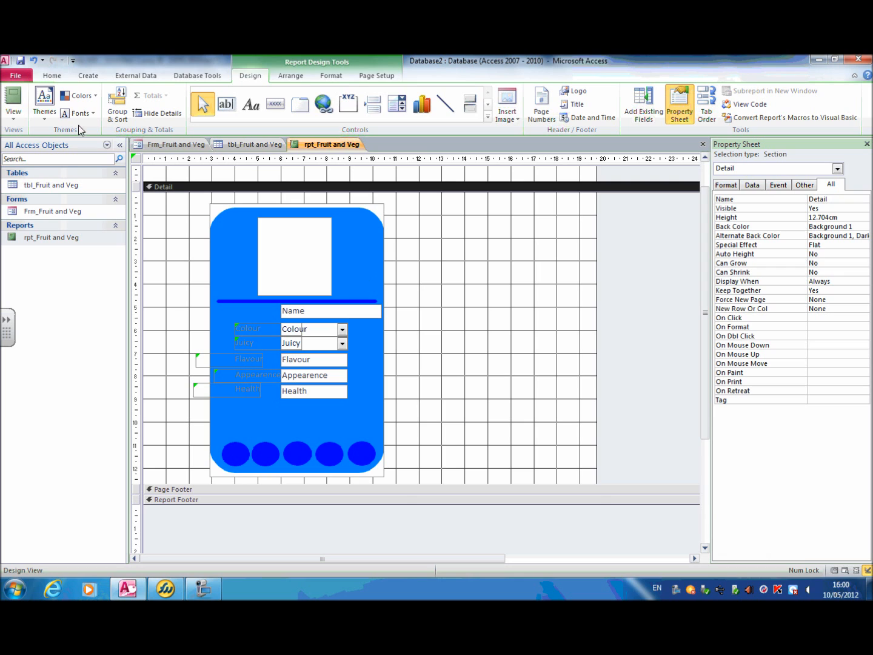
{"action": "left_click", "coordinate": [14, 101]}
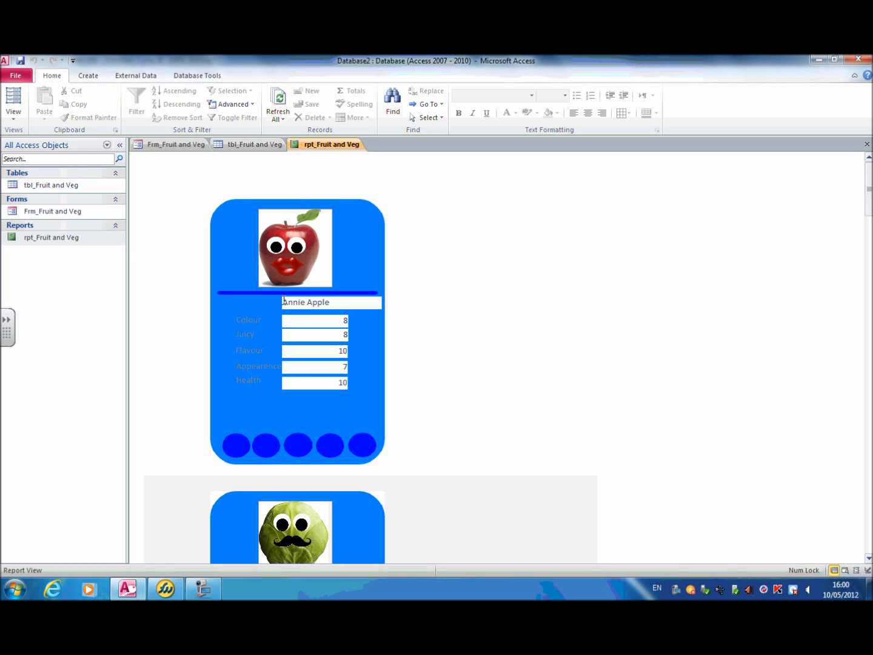
{"action": "left_click", "coordinate": [19, 114]}
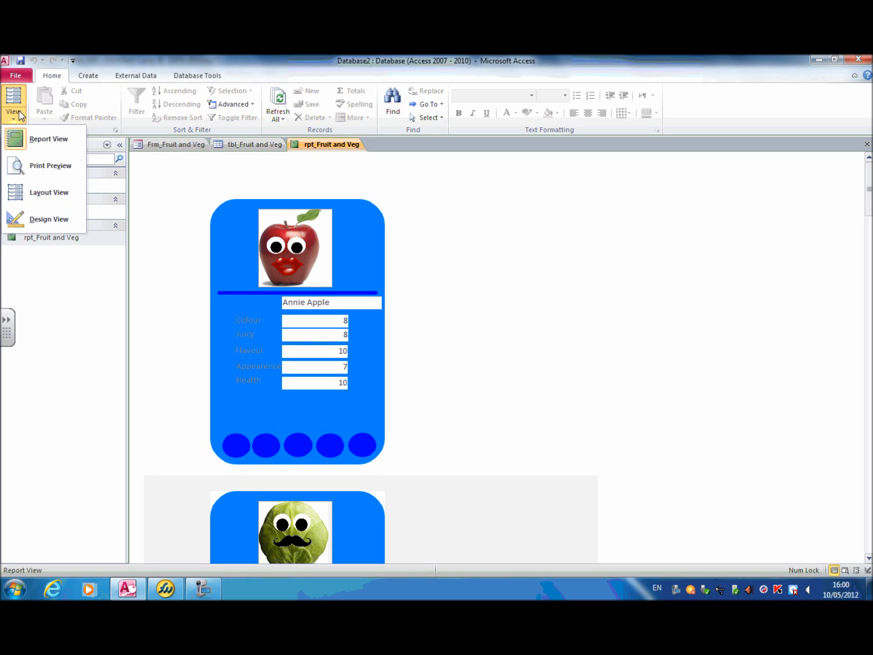
{"action": "left_click", "coordinate": [40, 216]}
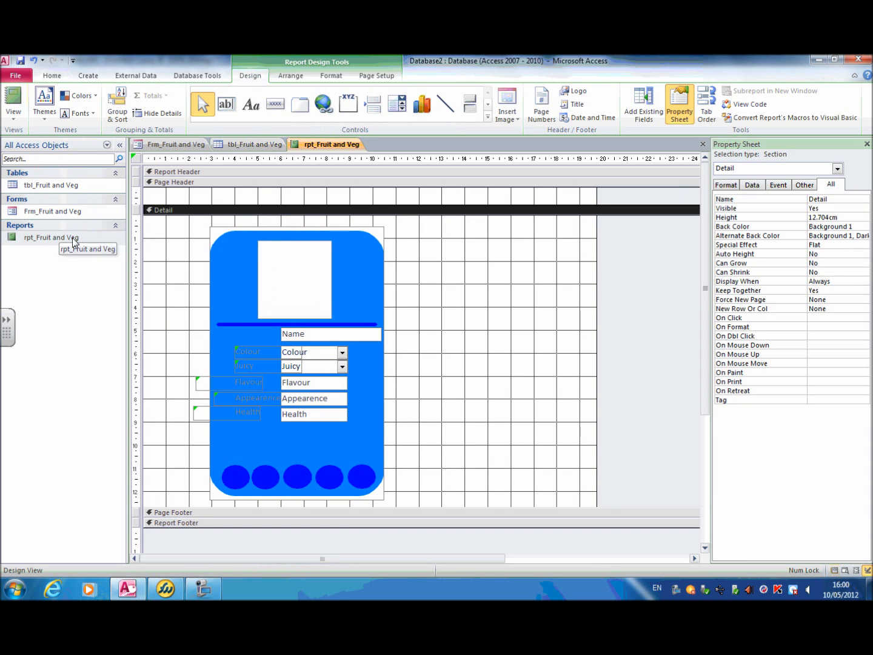
Set the Fore Color of the five attribute labels, their fields and the Name box to blue #0000FF
{"action": "left_click", "coordinate": [237, 350]}
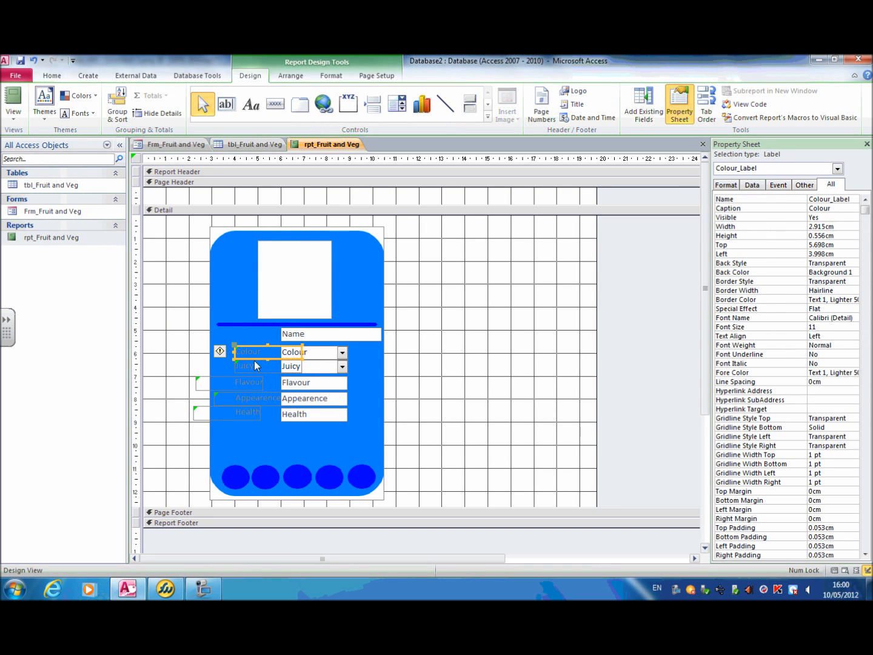
{"action": "left_click", "coordinate": [260, 368], "text": "shift"}
{"action": "left_click", "coordinate": [263, 381], "text": "shift"}
{"action": "left_click", "coordinate": [268, 398], "text": "shift"}
{"action": "left_click", "coordinate": [253, 413], "text": "shift"}
{"action": "left_click", "coordinate": [296, 416], "text": "shift"}
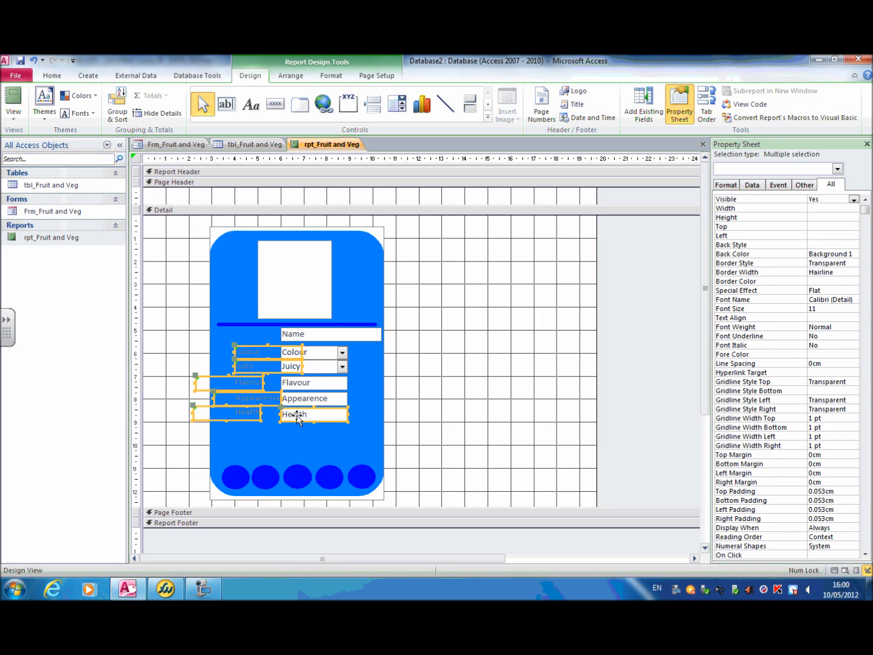
{"action": "left_click", "coordinate": [310, 399], "text": "shift"}
{"action": "left_click", "coordinate": [313, 383], "text": "shift"}
{"action": "left_click", "coordinate": [318, 367], "text": "shift"}
{"action": "left_click", "coordinate": [320, 354], "text": "shift"}
{"action": "left_click", "coordinate": [320, 334], "text": "shift"}
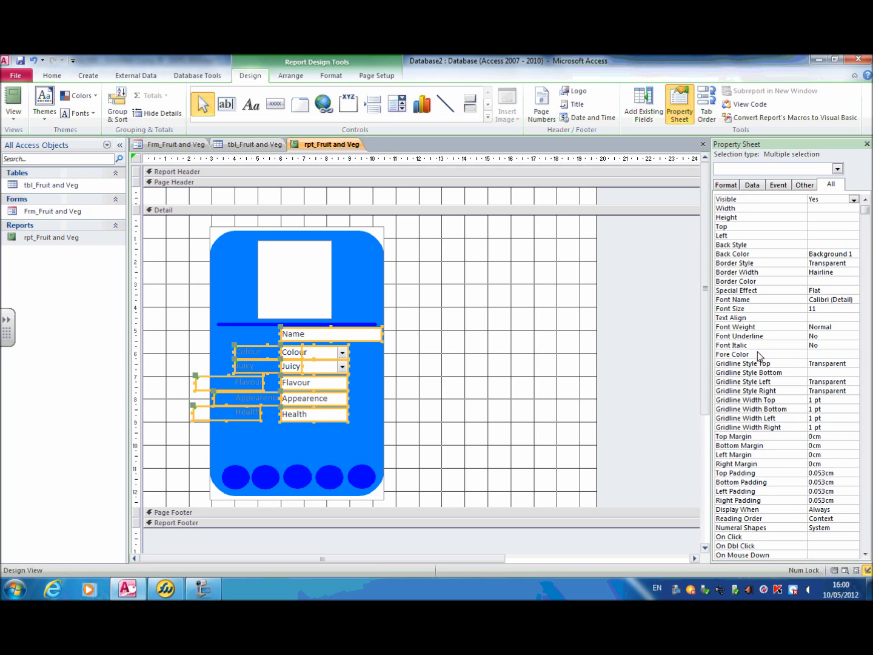
{"action": "left_click", "coordinate": [817, 353]}
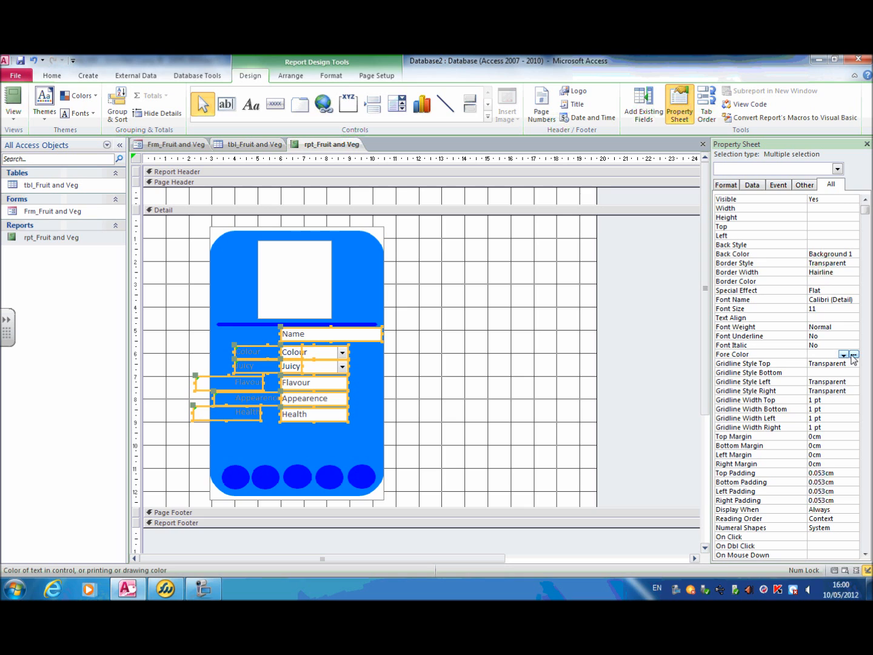
{"action": "left_click", "coordinate": [855, 355]}
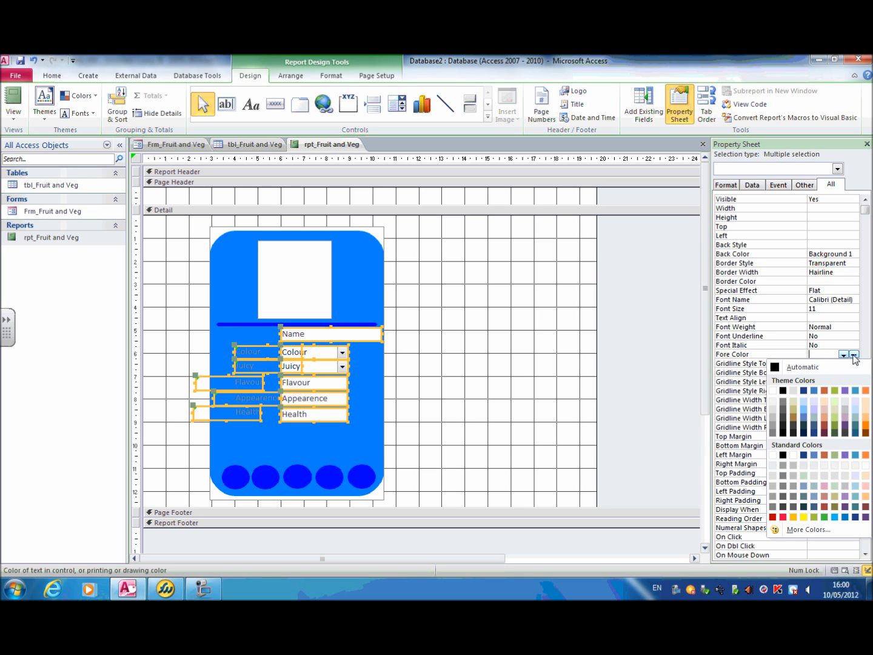
{"action": "left_click", "coordinate": [811, 530]}
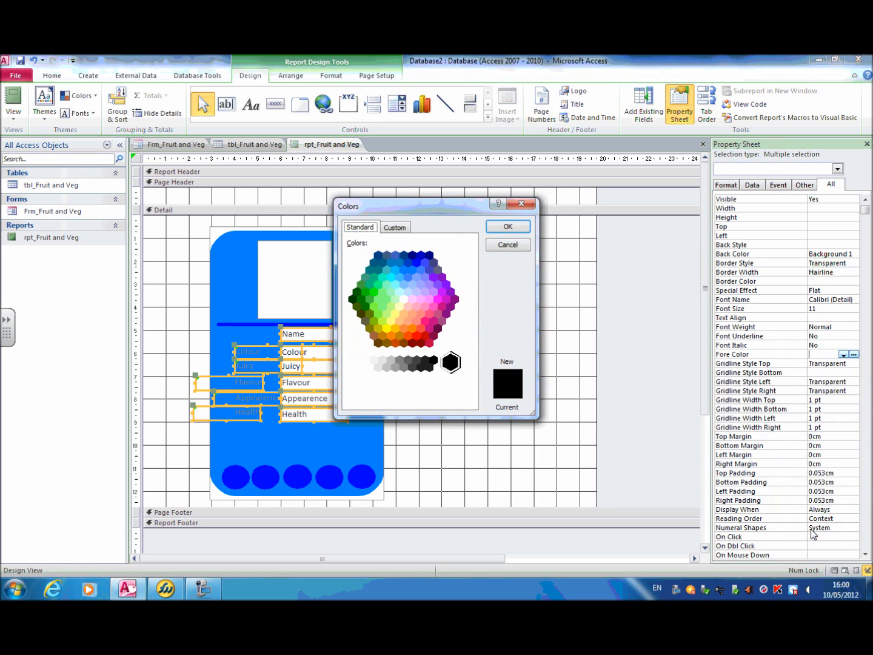
{"action": "left_click", "coordinate": [417, 263]}
{"action": "left_click", "coordinate": [506, 227]}
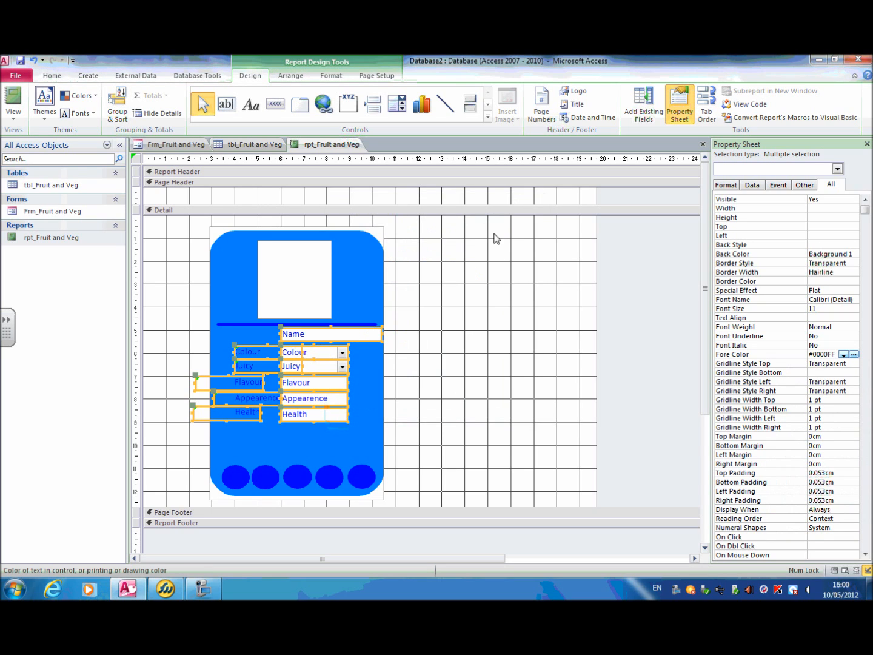
{"action": "left_click", "coordinate": [371, 357]}
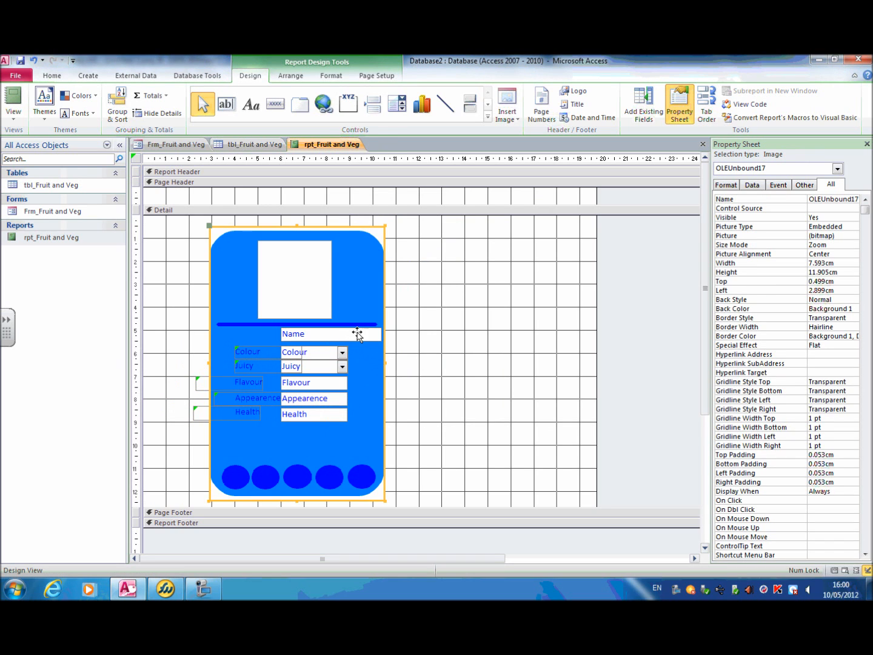
Move the Name box to about 5.7 cm from the left and narrow it to about 4 cm
{"action": "left_click", "coordinate": [367, 340]}
{"action": "left_click", "coordinate": [367, 341]}
{"action": "left_click_drag", "start_coordinate": [362, 341], "coordinate": [358, 342]}
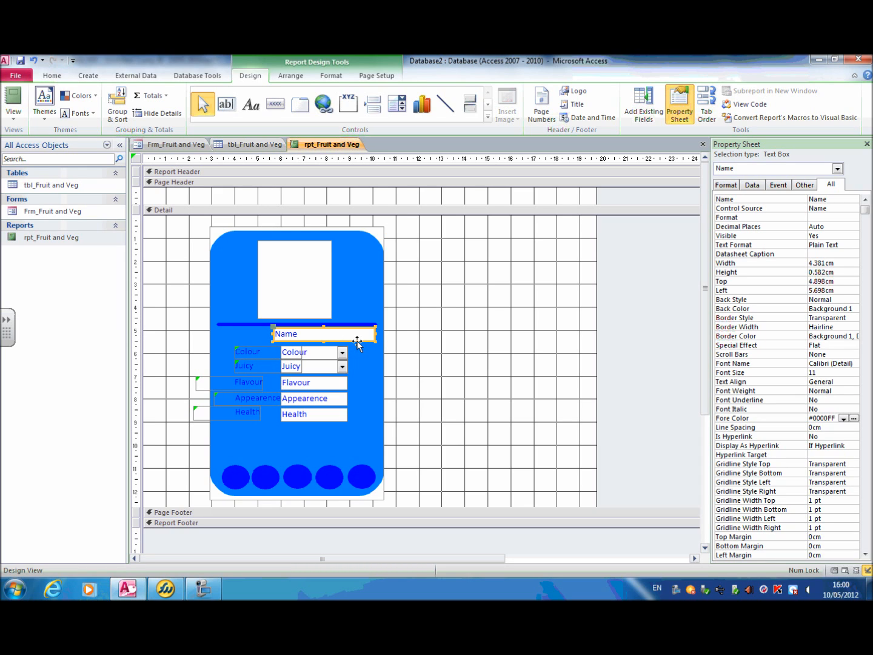
{"action": "left_click_drag", "start_coordinate": [374, 334], "coordinate": [367, 334]}
Set the Back Color of the Colour, Juicy, Flavour, Appearence and Health fields to light blue #3399FF
{"action": "left_click", "coordinate": [345, 418]}
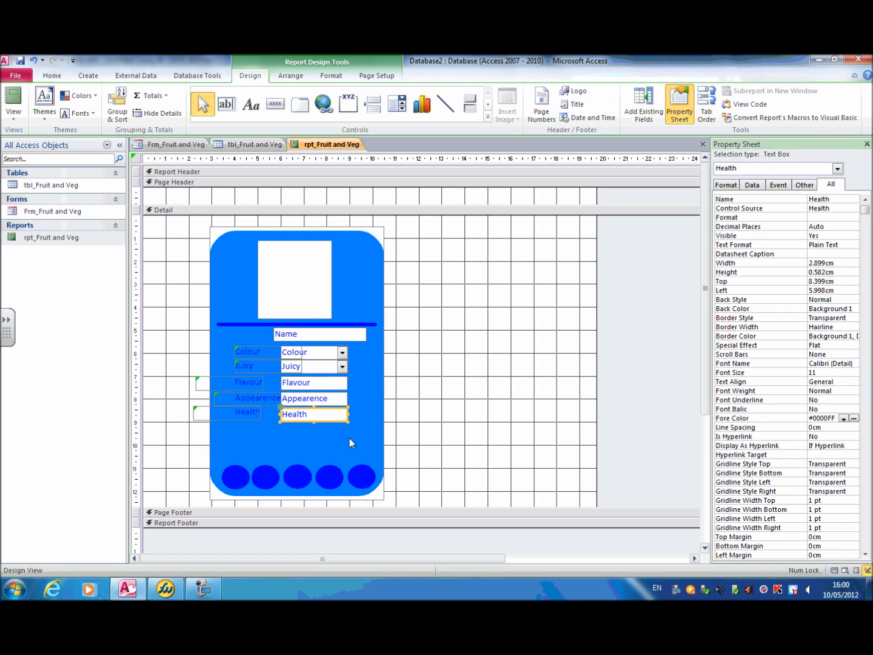
{"action": "left_click", "coordinate": [336, 400], "text": "shift"}
{"action": "left_click", "coordinate": [331, 383], "text": "shift"}
{"action": "left_click", "coordinate": [324, 367], "text": "shift"}
{"action": "left_click", "coordinate": [321, 354], "text": "shift"}
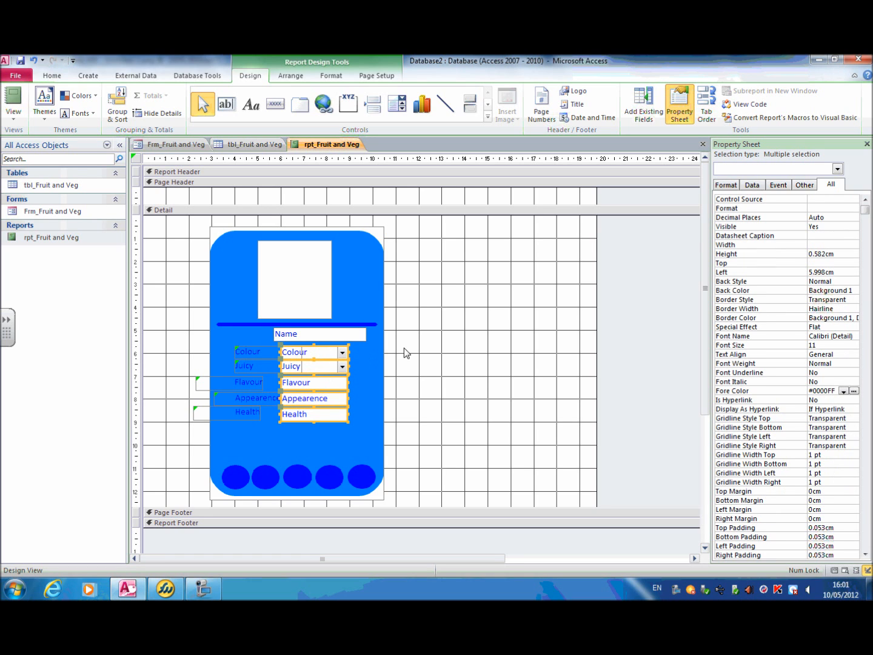
{"action": "left_click", "coordinate": [822, 292]}
{"action": "left_click", "coordinate": [855, 291]}
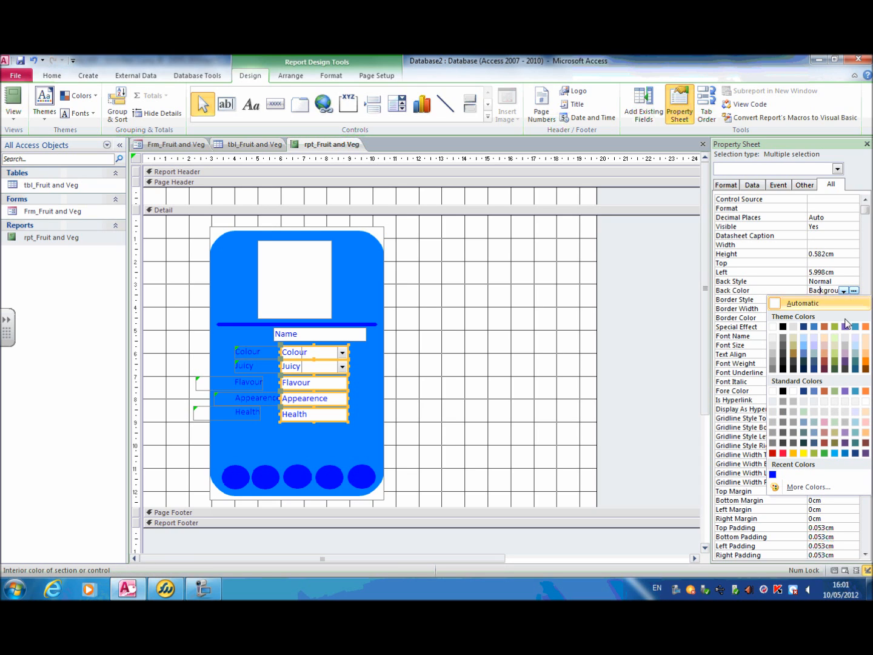
{"action": "left_click", "coordinate": [811, 486]}
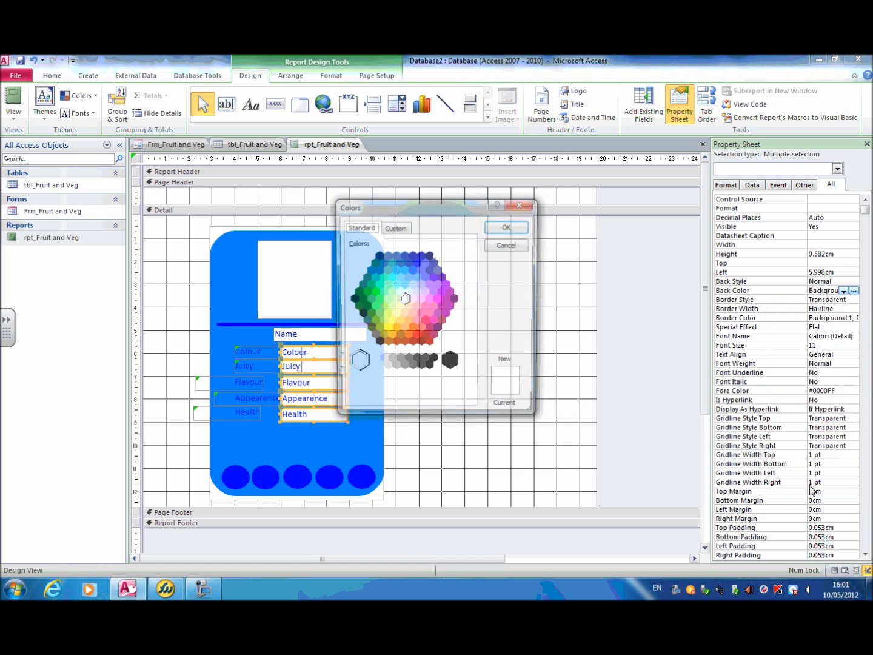
{"action": "left_click", "coordinate": [400, 276]}
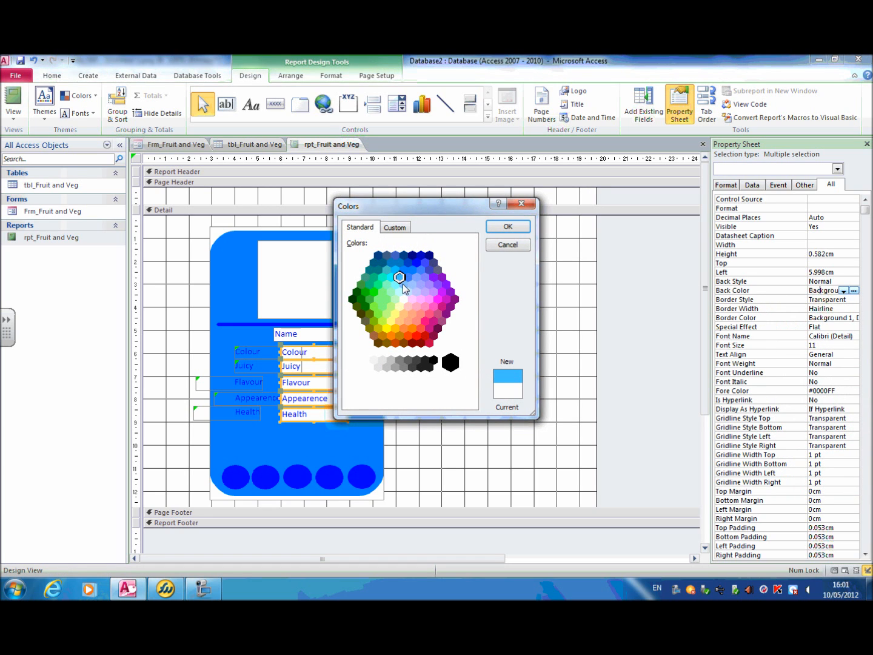
{"action": "left_click", "coordinate": [408, 277]}
{"action": "left_click", "coordinate": [500, 228]}
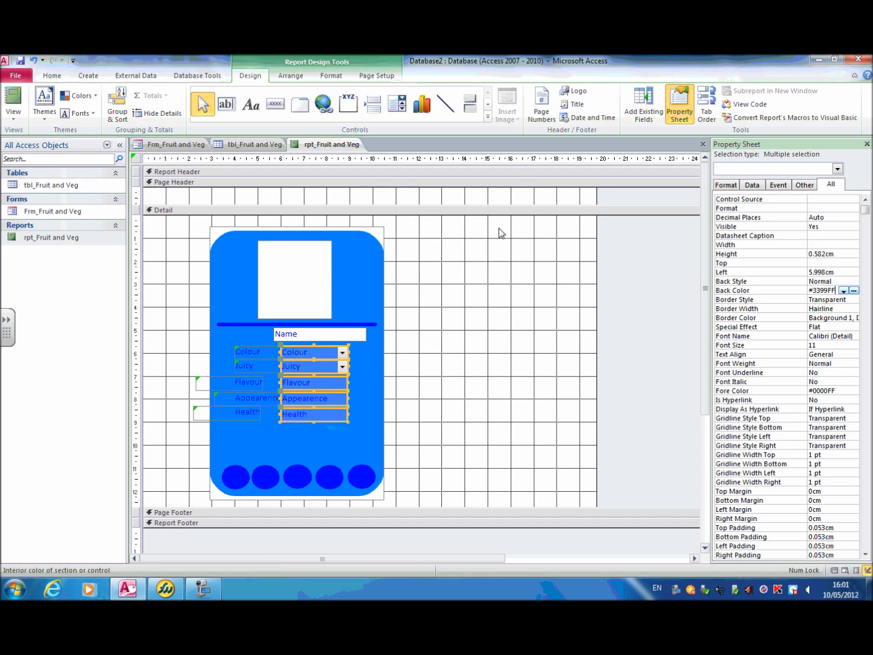
{"action": "left_click", "coordinate": [459, 346]}
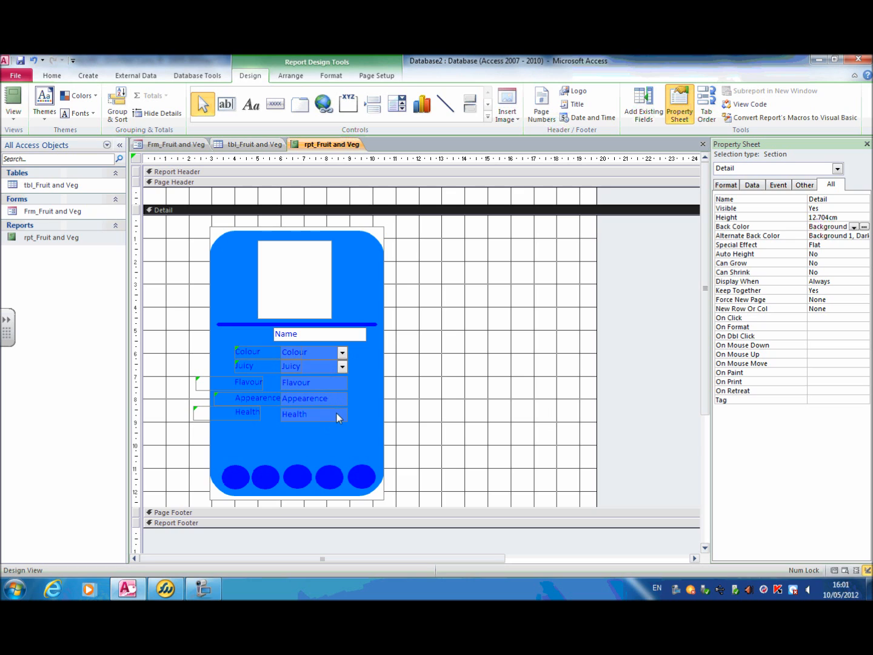
Give the Name box the same light blue Back Color as the fields below it
{"action": "left_click", "coordinate": [336, 334]}
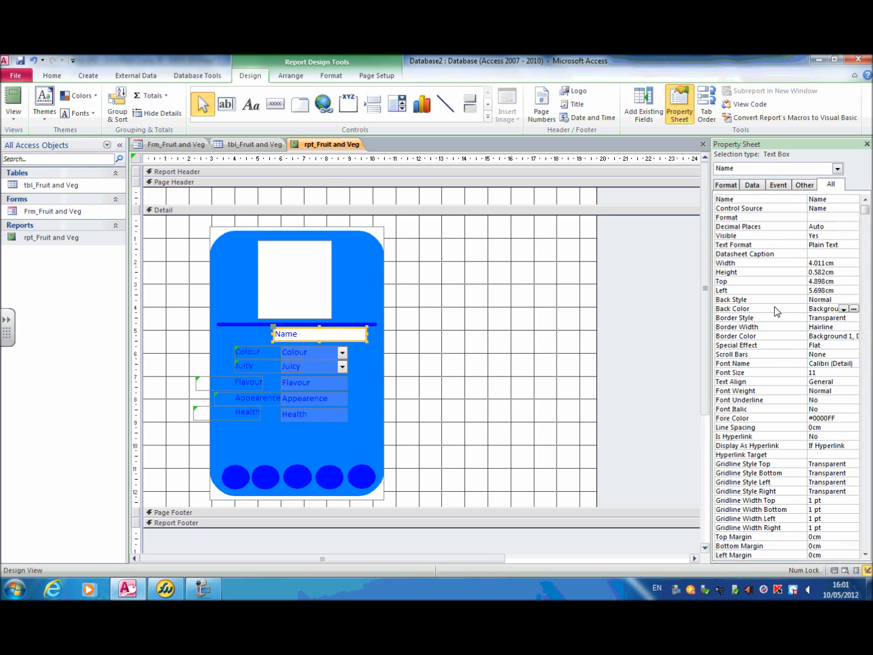
{"action": "left_click", "coordinate": [854, 310]}
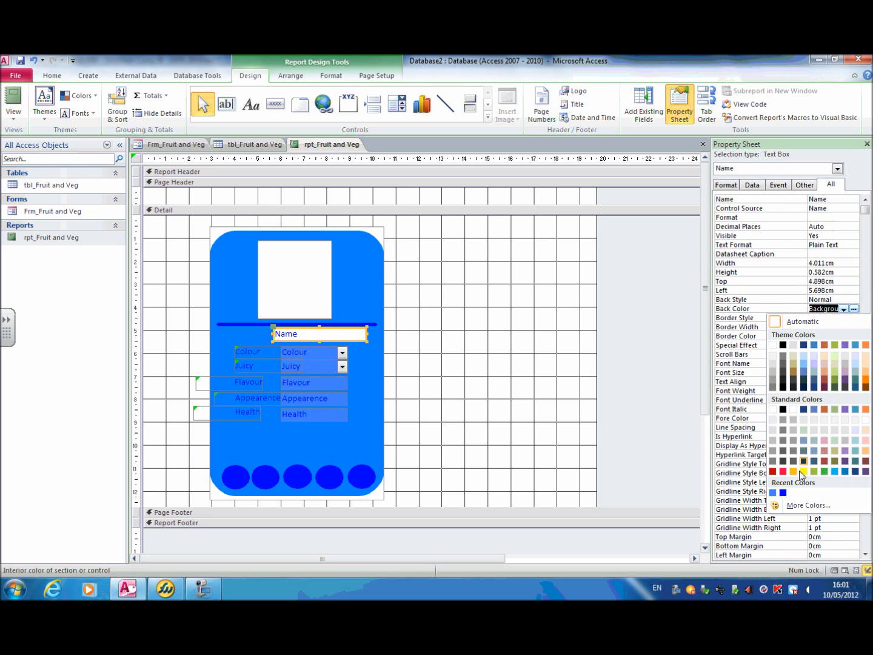
{"action": "left_click", "coordinate": [780, 494]}
{"action": "left_click", "coordinate": [510, 424]}
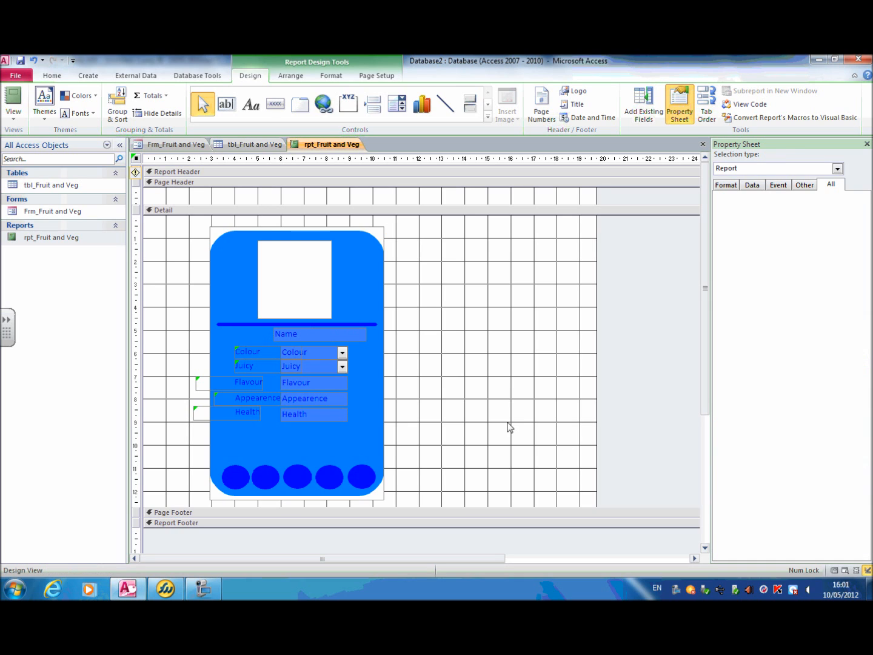
Check the report in Report View, switch to Layout View and set the font size of all labels and fields, including the name, to 14
{"action": "left_click", "coordinate": [14, 100]}
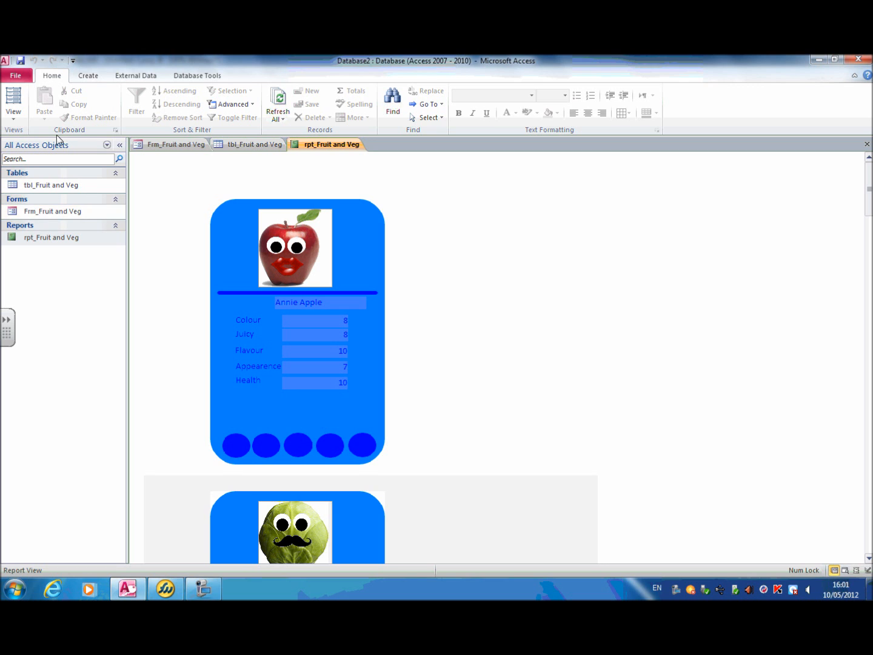
{"action": "left_click", "coordinate": [14, 97]}
{"action": "left_click", "coordinate": [245, 381]}
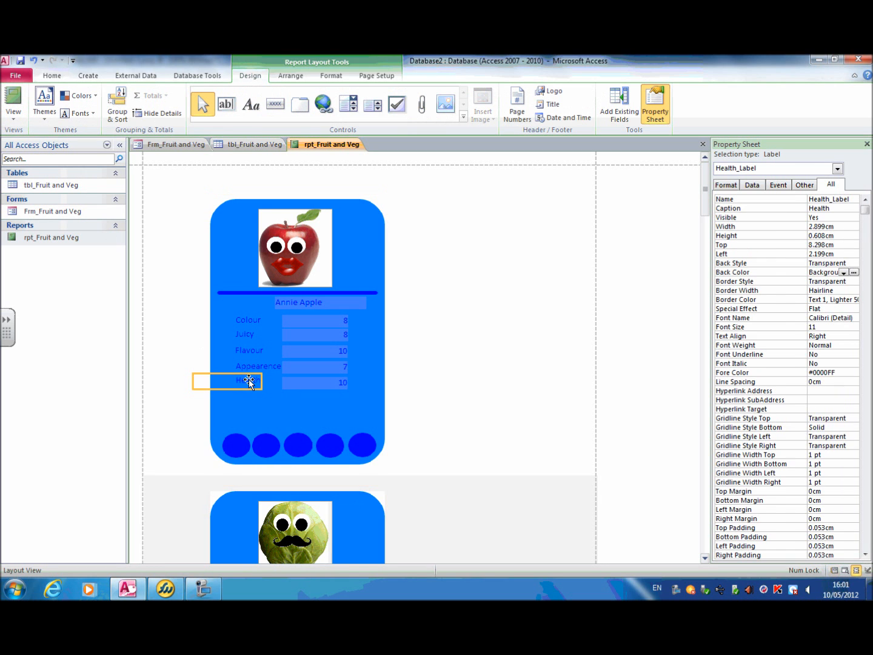
{"action": "left_click", "coordinate": [255, 366], "text": "ctrl"}
{"action": "left_click", "coordinate": [251, 349], "text": "ctrl"}
{"action": "left_click", "coordinate": [249, 333], "text": "ctrl"}
{"action": "left_click", "coordinate": [248, 322], "text": "ctrl"}
{"action": "left_click", "coordinate": [299, 302], "text": "ctrl"}
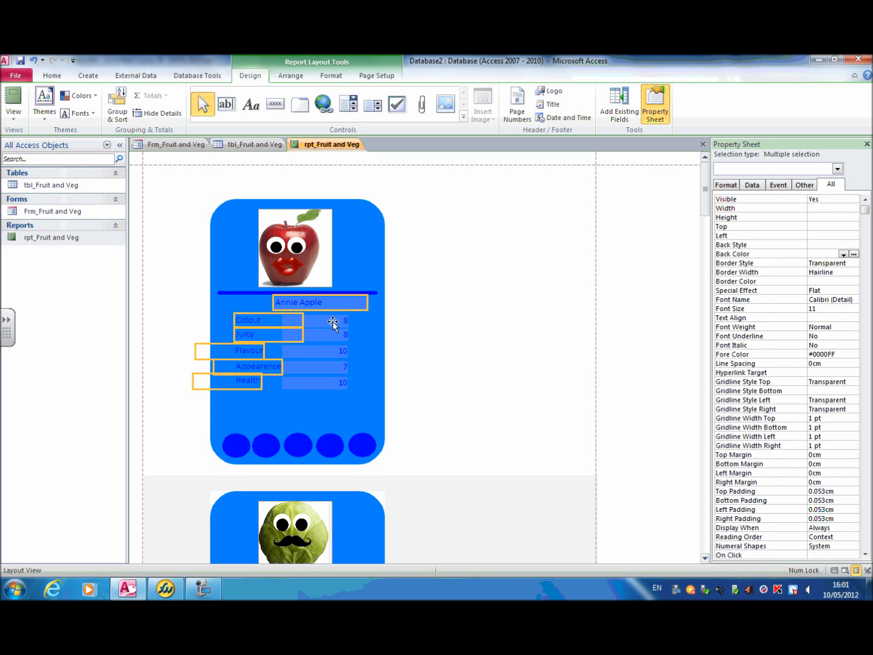
{"action": "left_click", "coordinate": [331, 322], "text": "ctrl"}
{"action": "left_click", "coordinate": [335, 352], "text": "ctrl"}
{"action": "left_click", "coordinate": [334, 367], "text": "ctrl"}
{"action": "left_click", "coordinate": [334, 383], "text": "ctrl"}
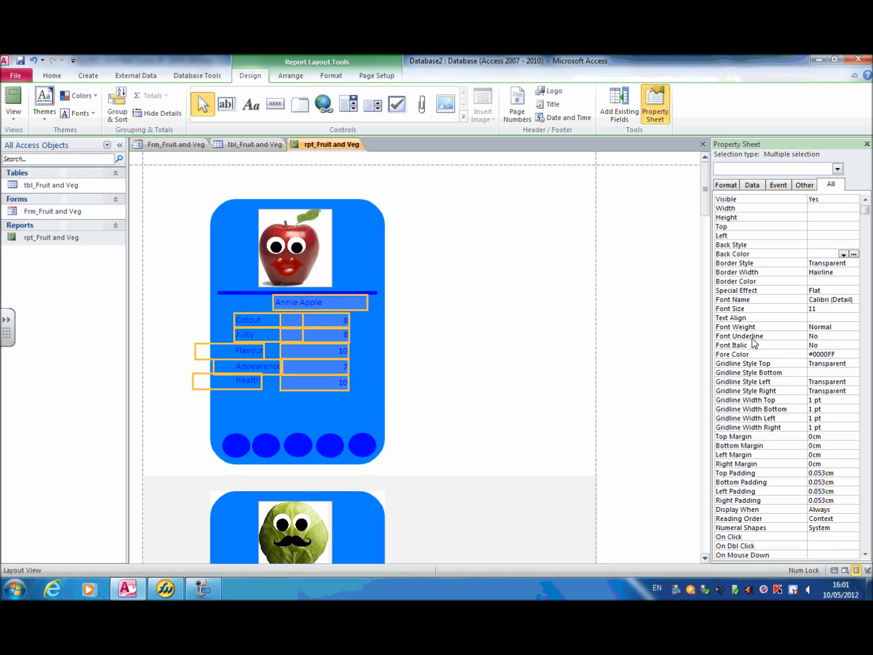
{"action": "left_click", "coordinate": [815, 309]}
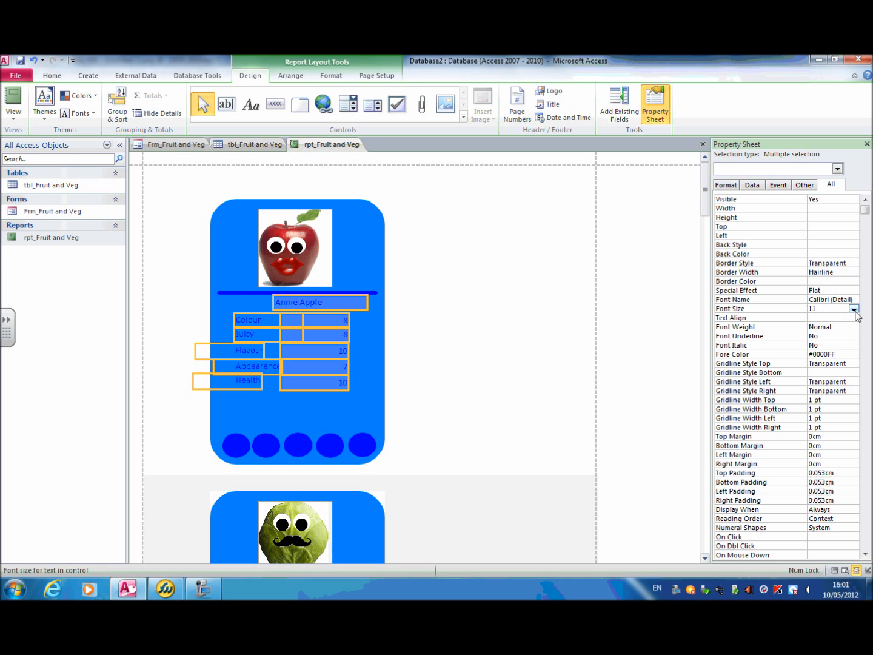
{"action": "left_click", "coordinate": [855, 309]}
{"action": "left_click", "coordinate": [824, 362]}
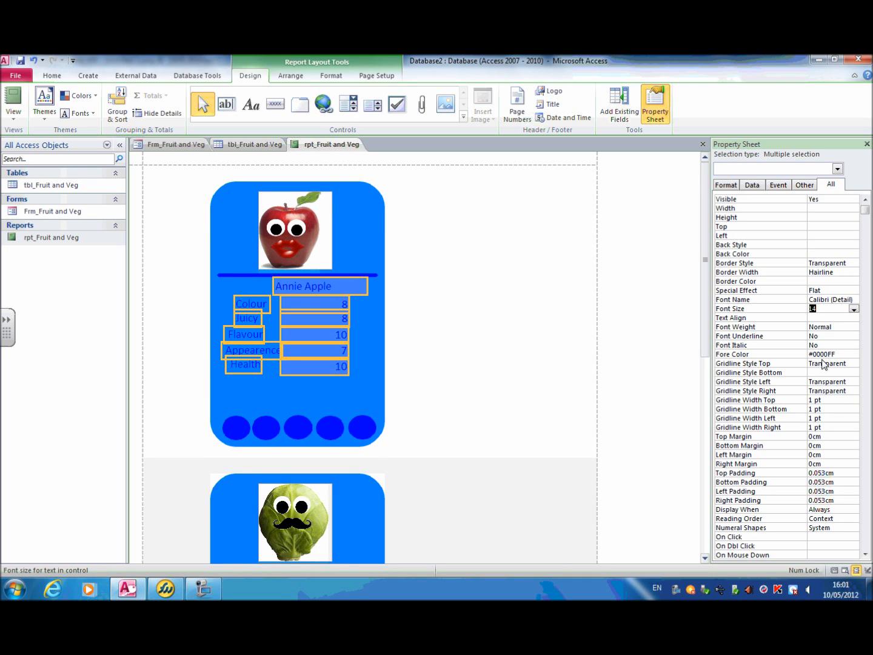
Reduce the font size of the selected labels and fields to 12
{"action": "left_click", "coordinate": [854, 309]}
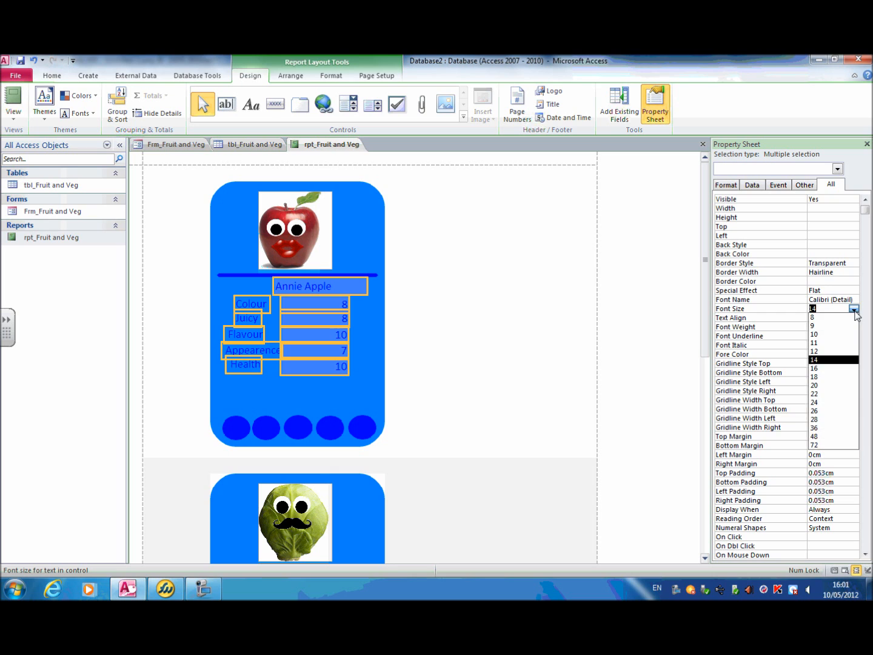
{"action": "left_click", "coordinate": [834, 353]}
{"action": "left_click", "coordinate": [519, 364]}
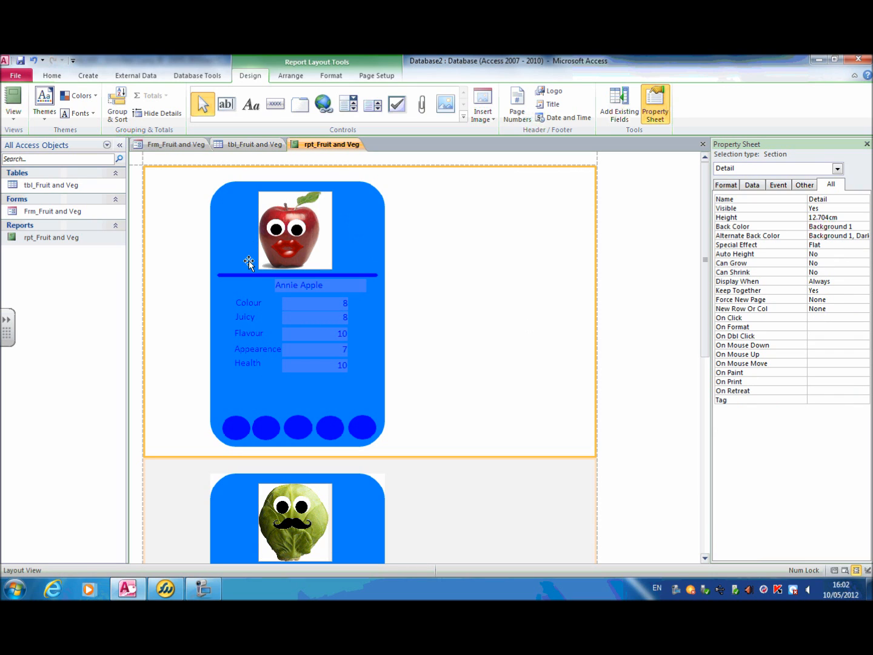
Look through the finished cards down to the last record in the report
{"action": "left_click_drag", "start_coordinate": [705, 294], "coordinate": [718, 382]}
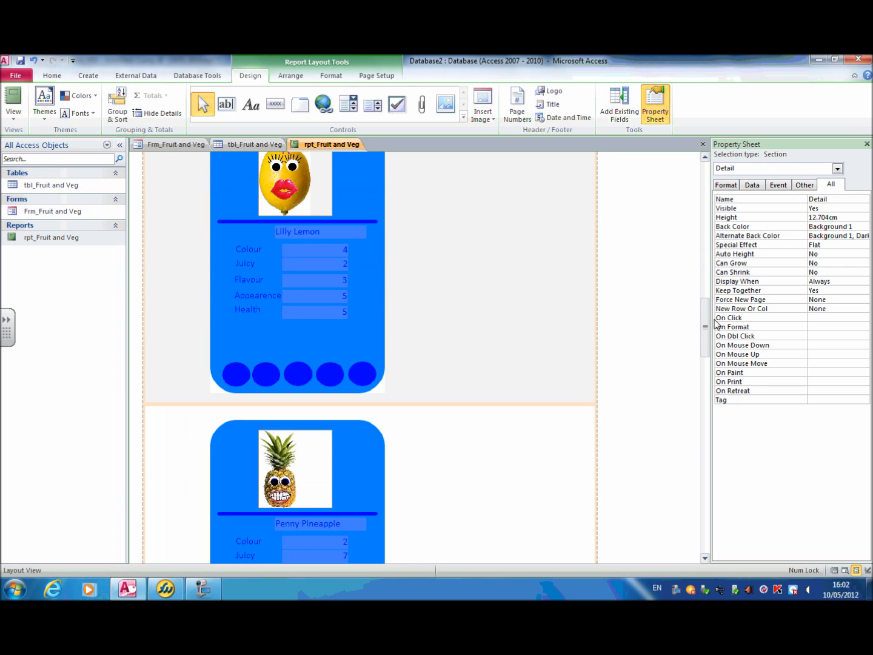
{"action": "left_click_drag", "start_coordinate": [709, 307], "coordinate": [712, 330]}
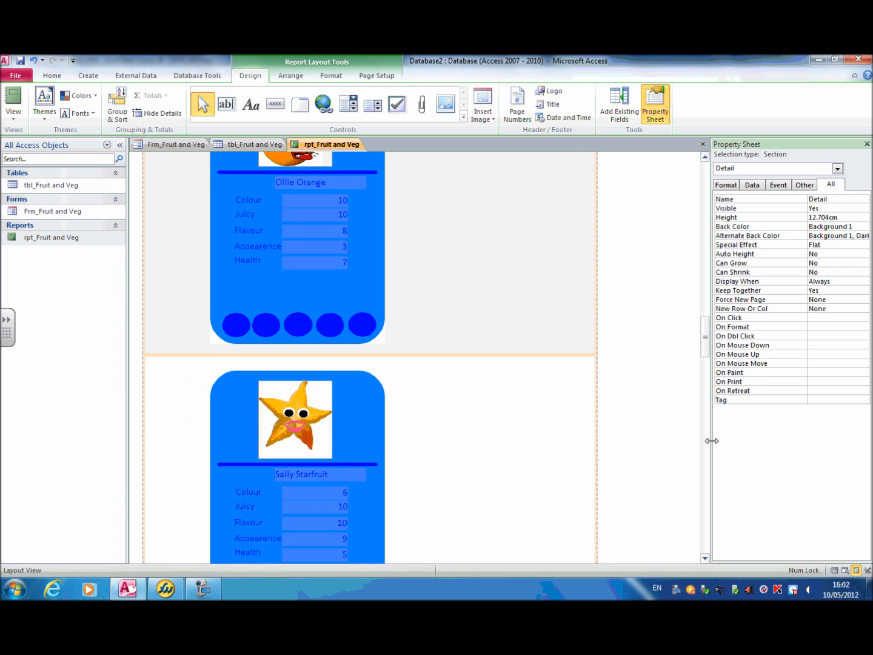
{"action": "left_click", "coordinate": [705, 559]}
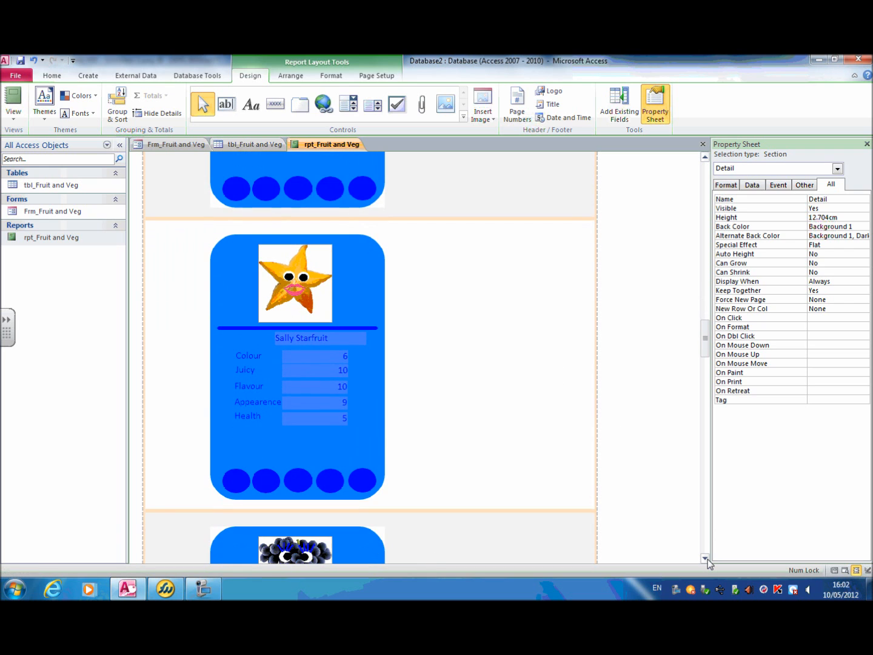
{"action": "left_click_drag", "start_coordinate": [707, 559], "coordinate": [707, 560]}
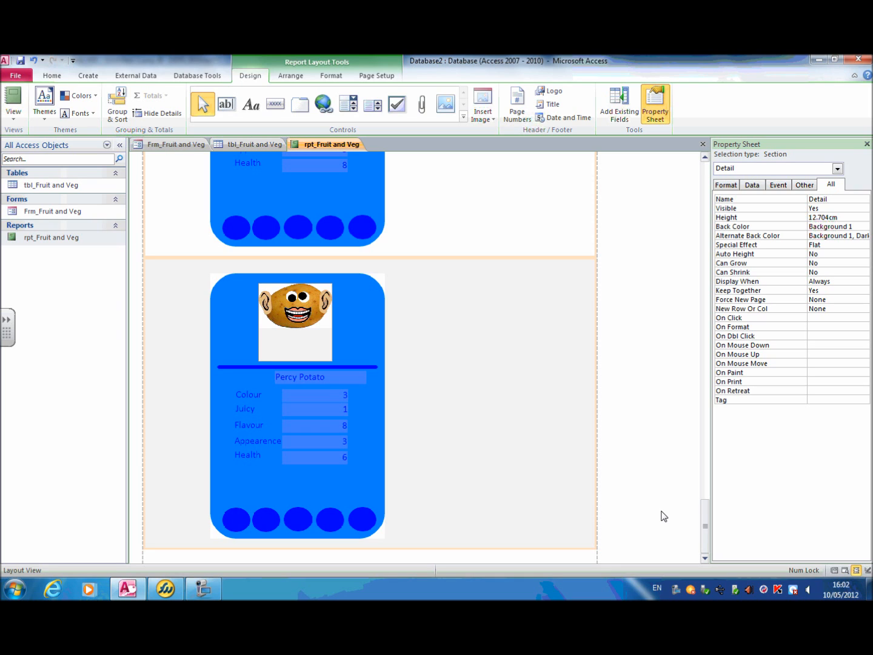
{"action": "left_click", "coordinate": [210, 588]}
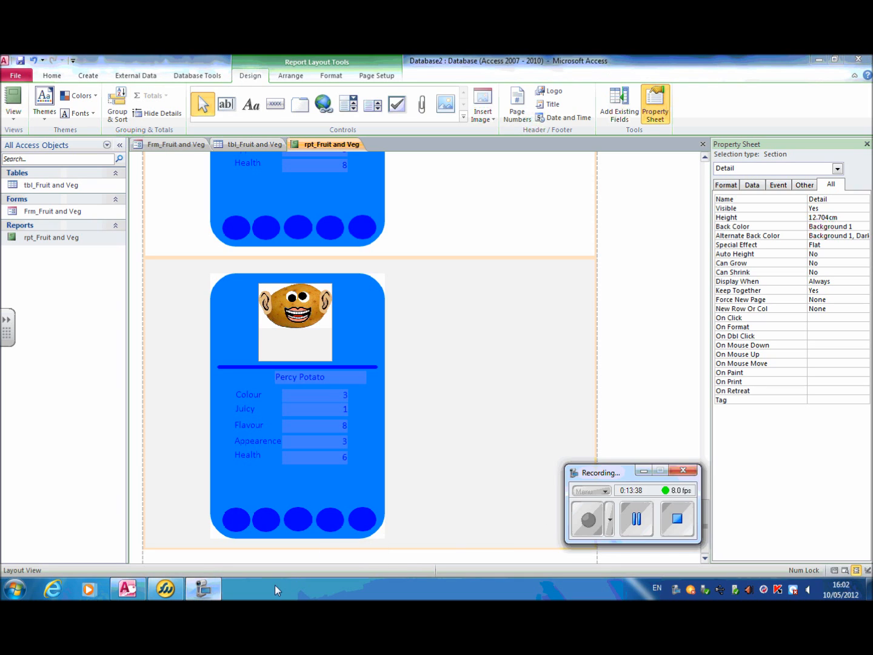